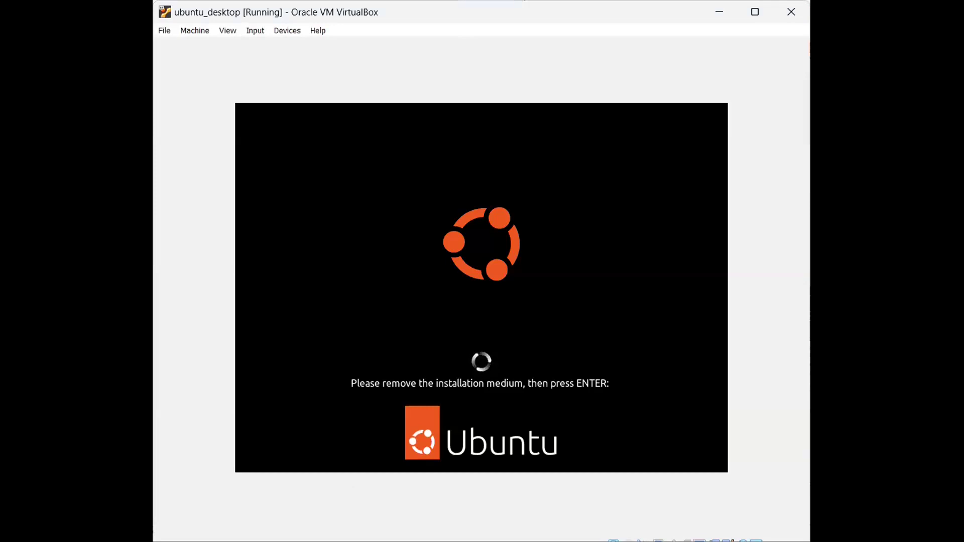
# - Confirm the installation medium is removed and reboot the VM into the installed Ubuntu desktop
pyautogui.click(467, 353)
pyautogui.press('Return')
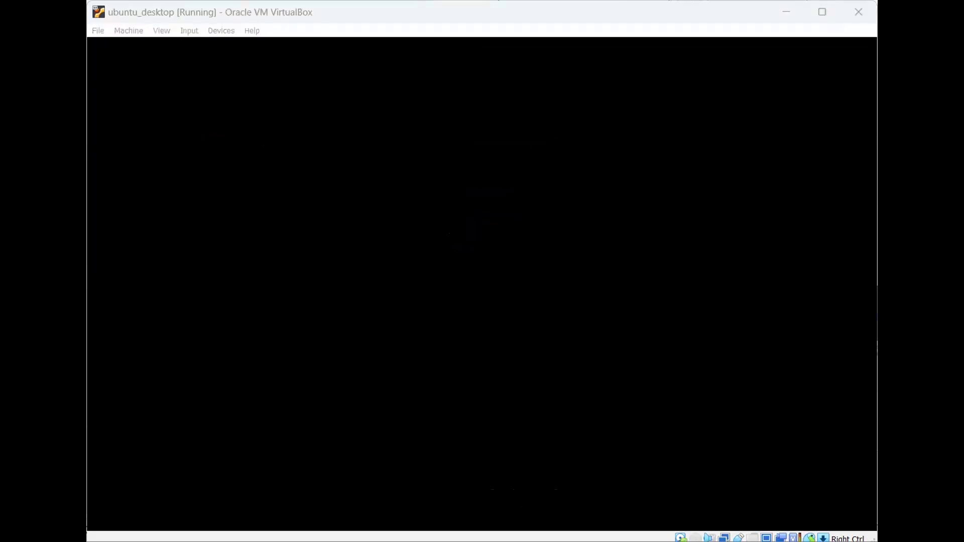
pyautogui.click(312, 24)
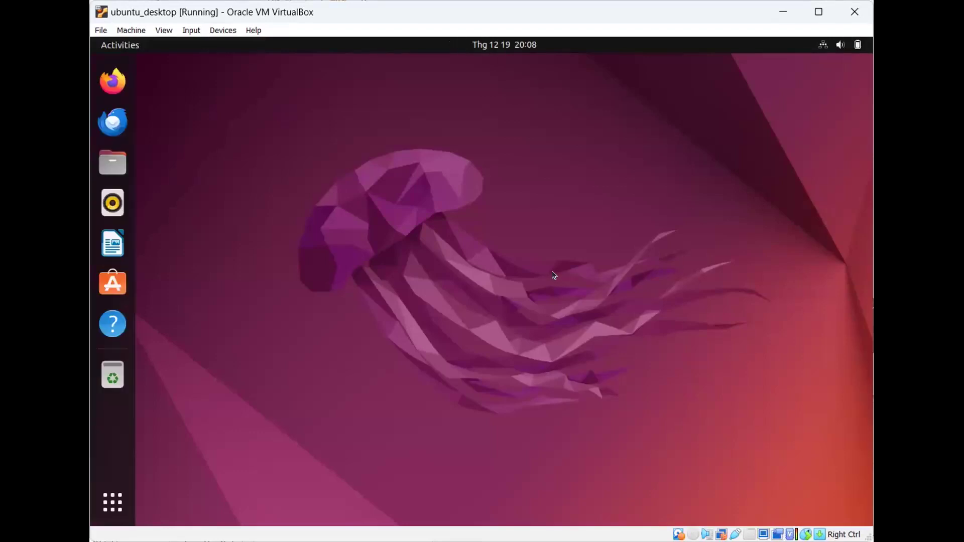
# - Search 'ter' in the app overview, launch Terminal, and pin it to the Ubuntu dock
pyautogui.click(113, 502)
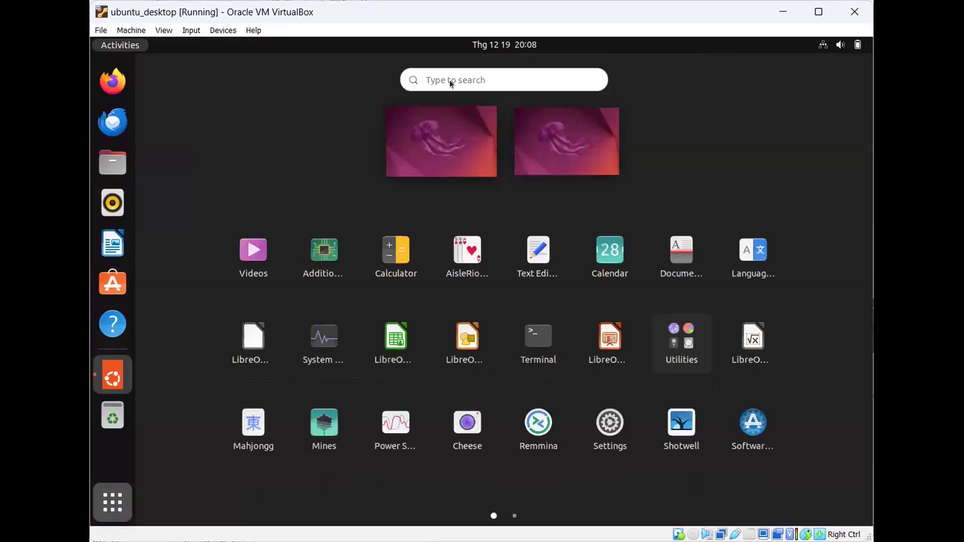
pyautogui.click(451, 80)
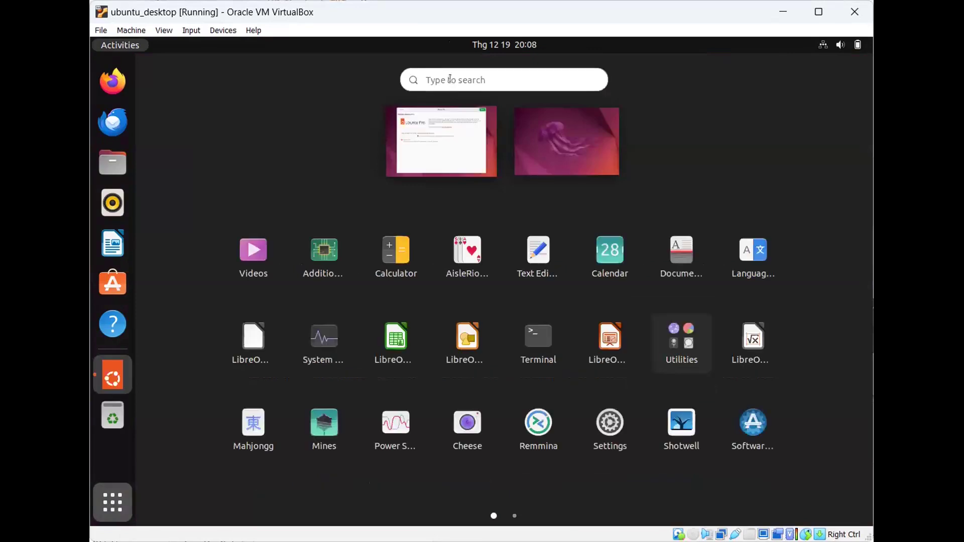
pyautogui.write('ter')
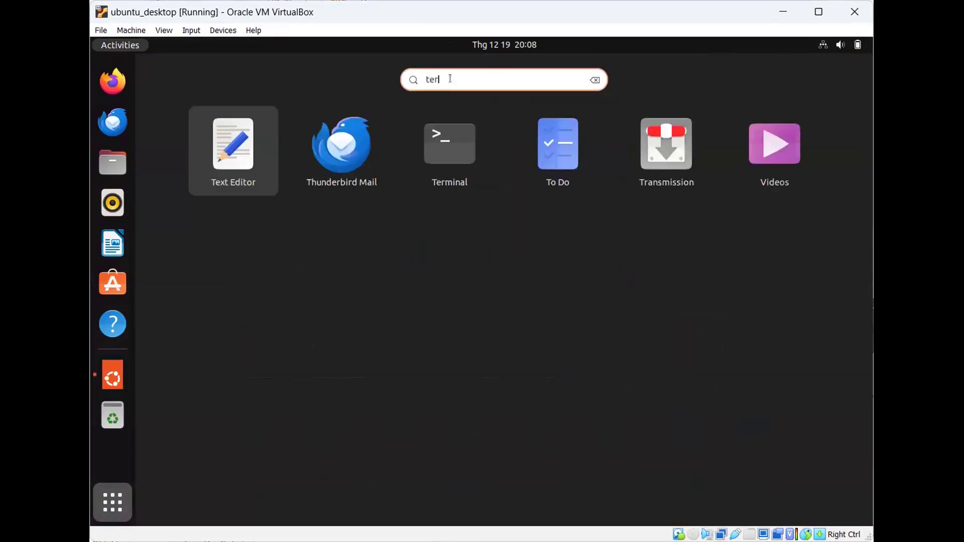
pyautogui.click(487, 143)
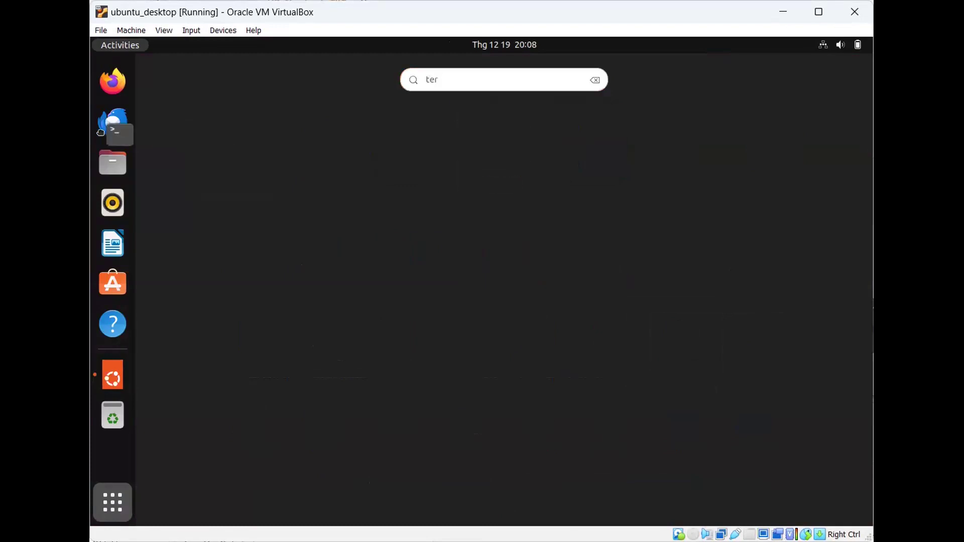
pyautogui.moveTo(107, 117); pyautogui.dragTo(110, 121)
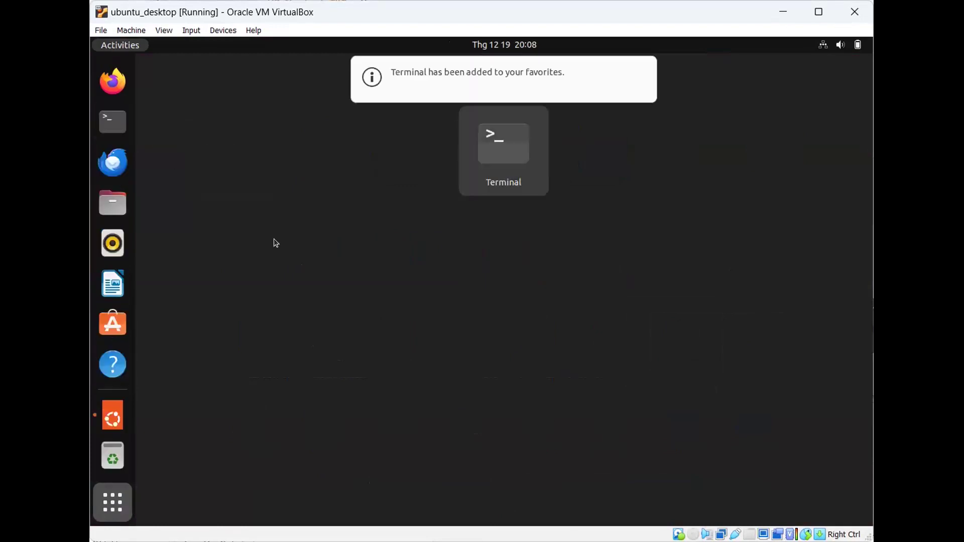
pyautogui.press('Escape')
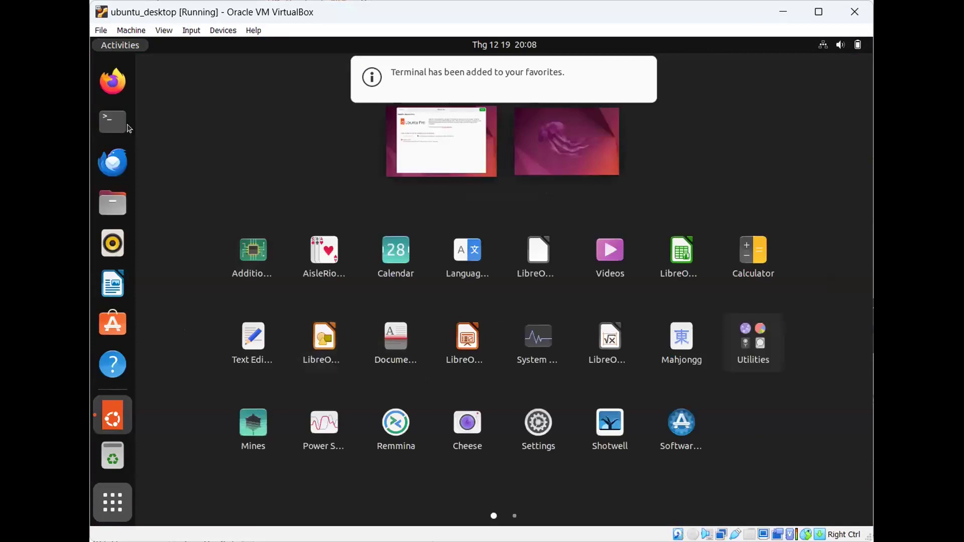
# - Open Terminal from the dock and skip through the Welcome to Ubuntu pages to Done
pyautogui.click(112, 121)
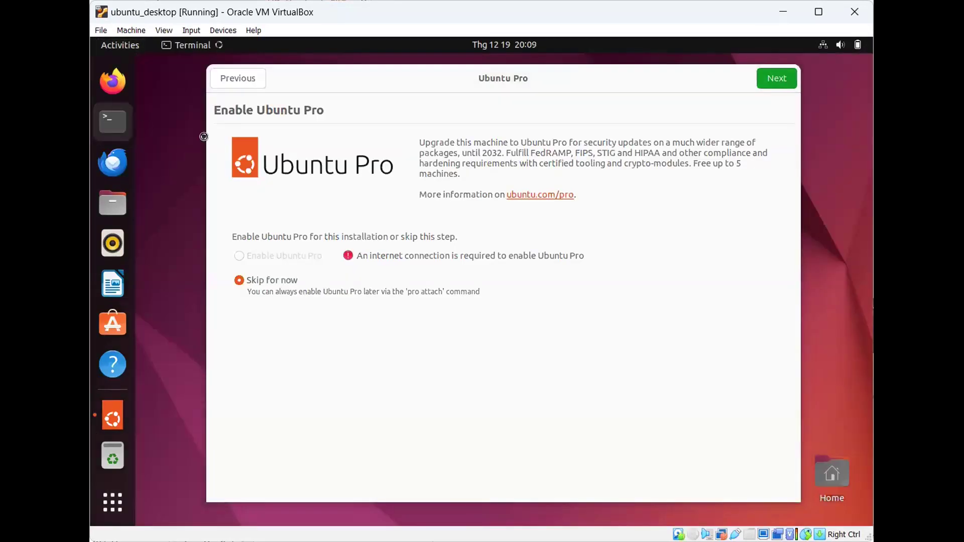
pyautogui.click(786, 77)
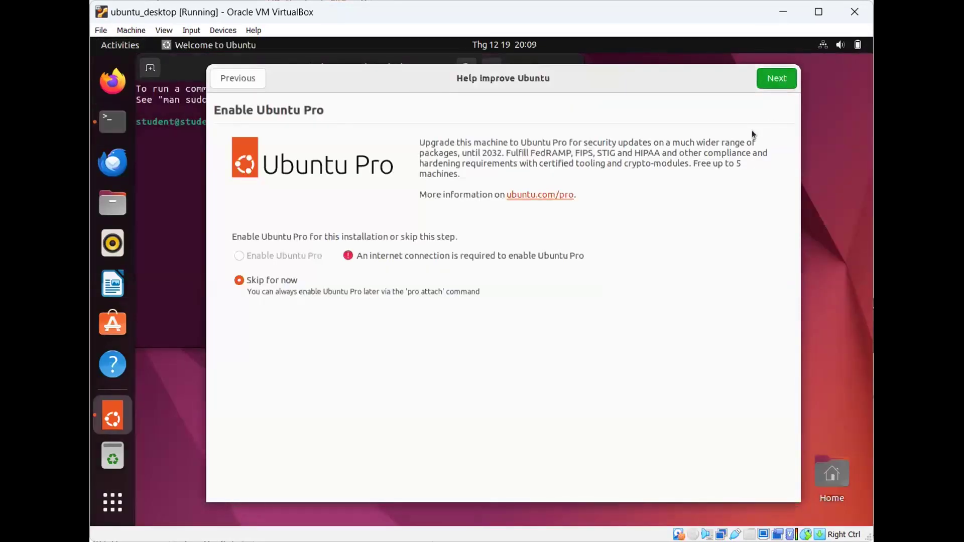
pyautogui.click(777, 79)
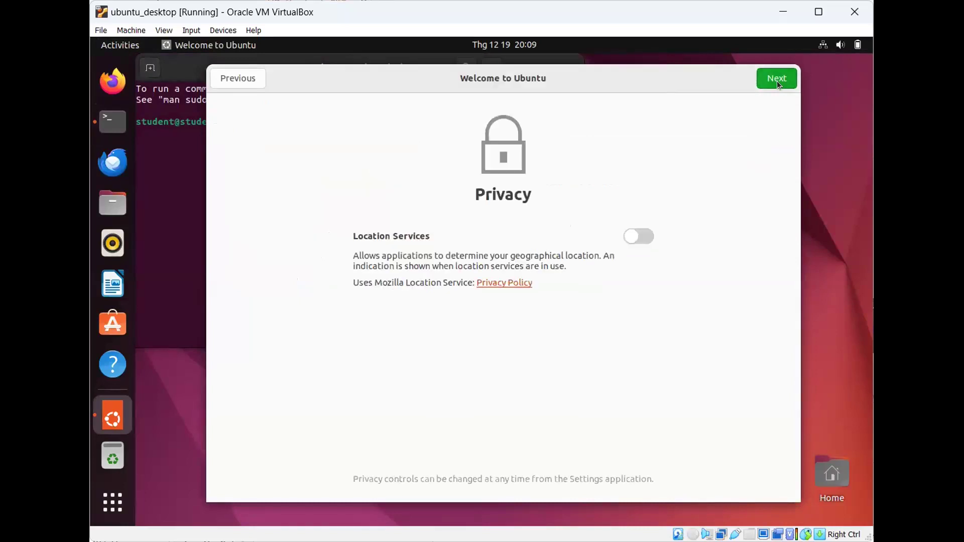
pyautogui.click(777, 79)
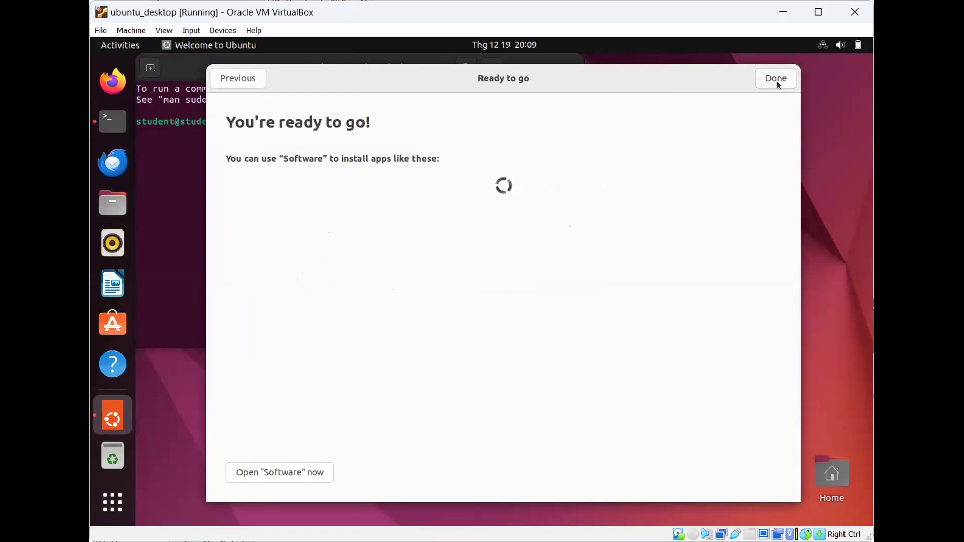
pyautogui.click(777, 79)
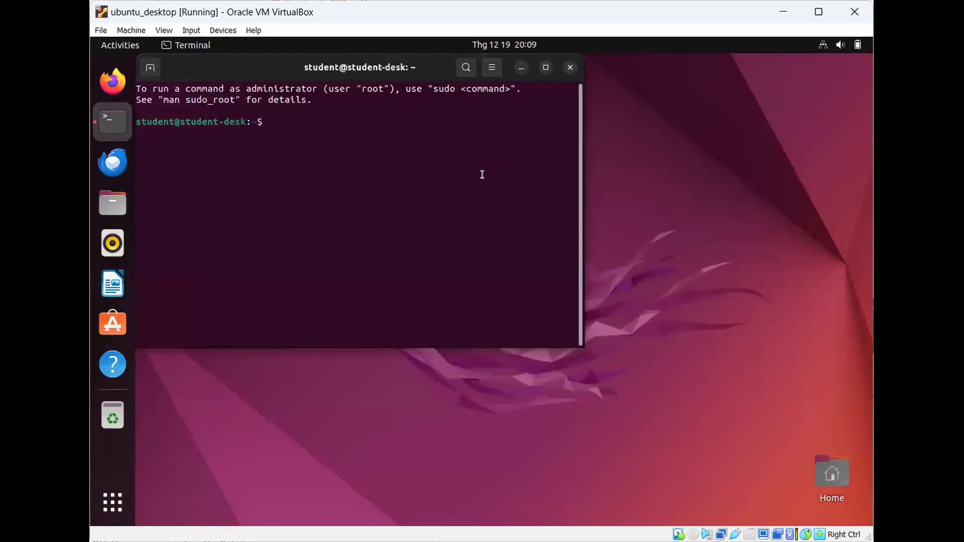
# - Run 'ip a' to list interfaces, showing enp0s3 without IPv4, and check the system menu
pyautogui.write('ip a')
pyautogui.press('Return')
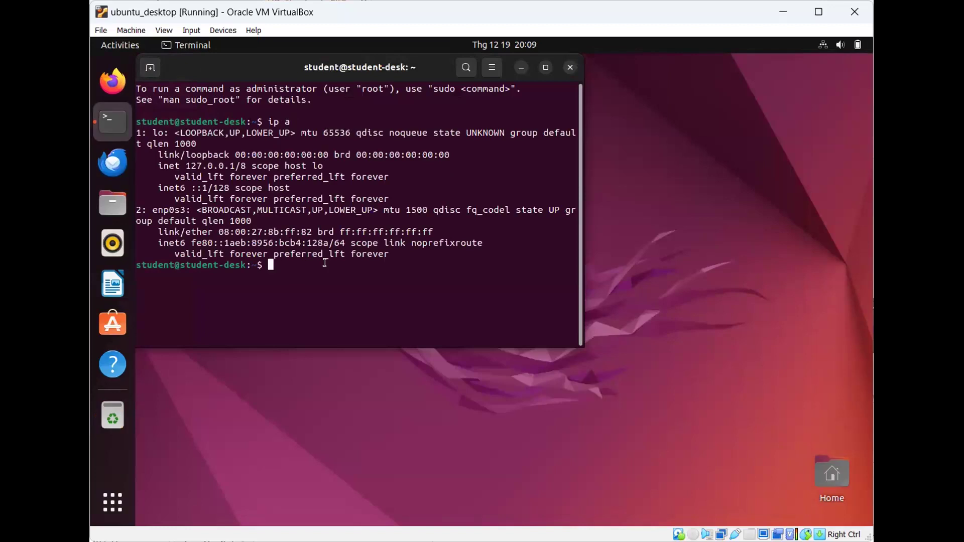
pyautogui.click(827, 52)
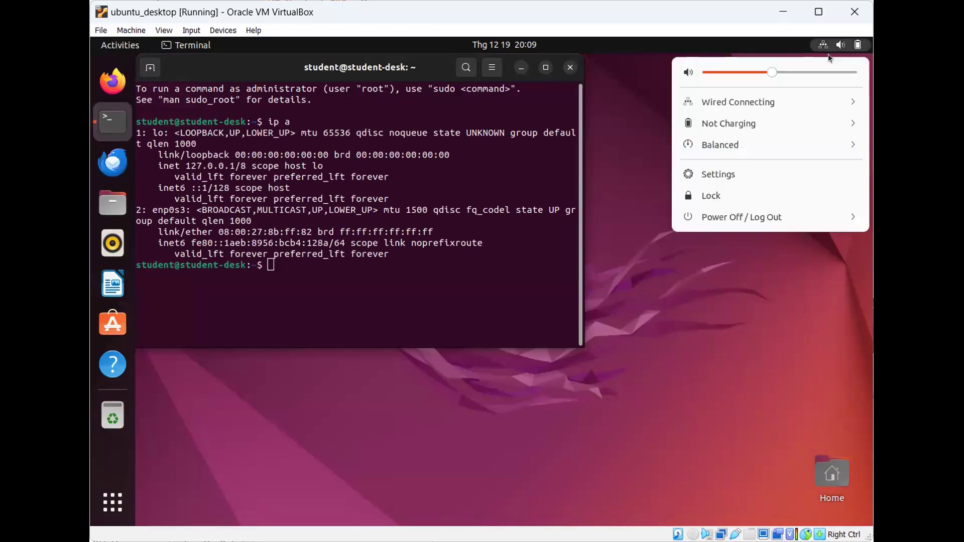
# - Close the ubuntu_desktop VM window choosing 'Power off the machine' in Close Virtual Machine
pyautogui.click(785, 101)
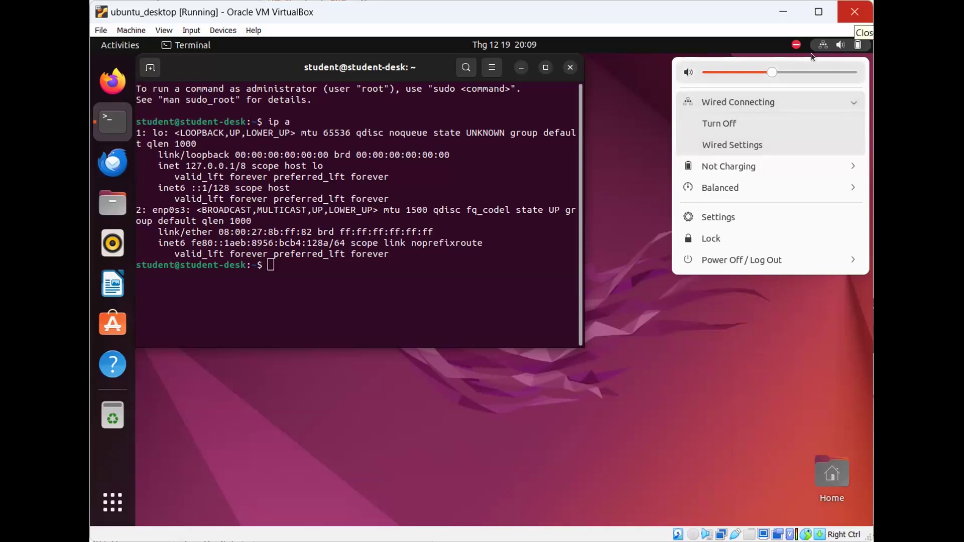
pyautogui.click(855, 12)
pyautogui.click(483, 296)
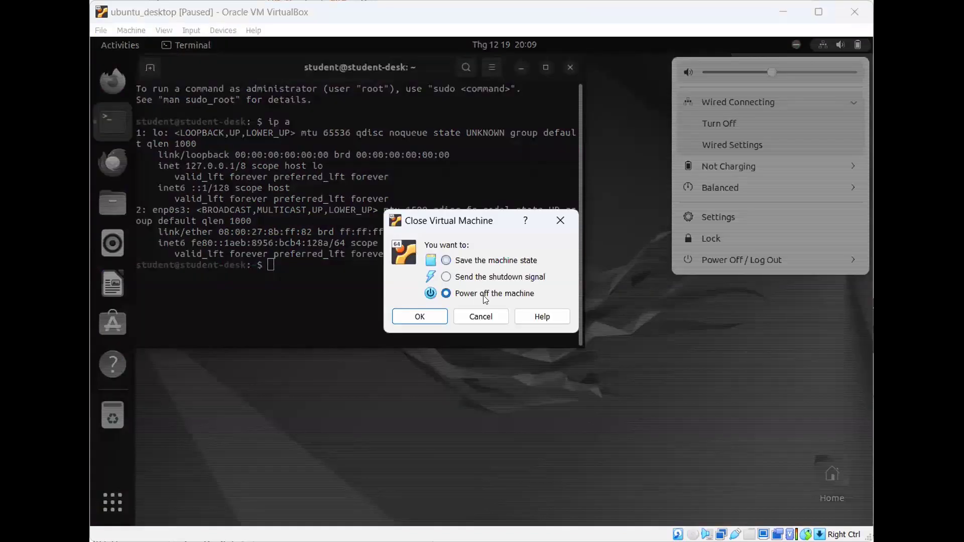
pyautogui.click(418, 317)
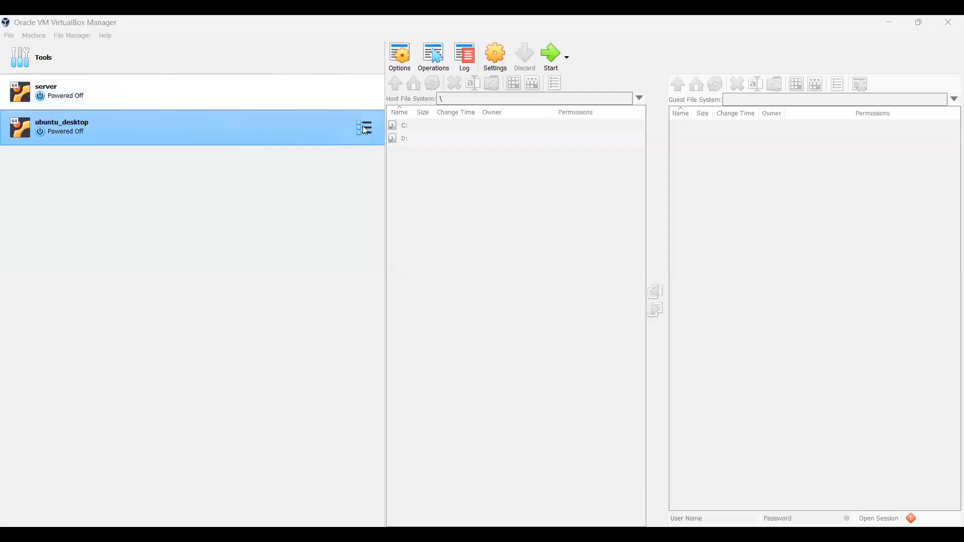
# - Set ubuntu_desktop's Adapter 1 to Bridged Adapter on Intel Dual Band Wireless-AC 8260 and save
pyautogui.click(363, 127)
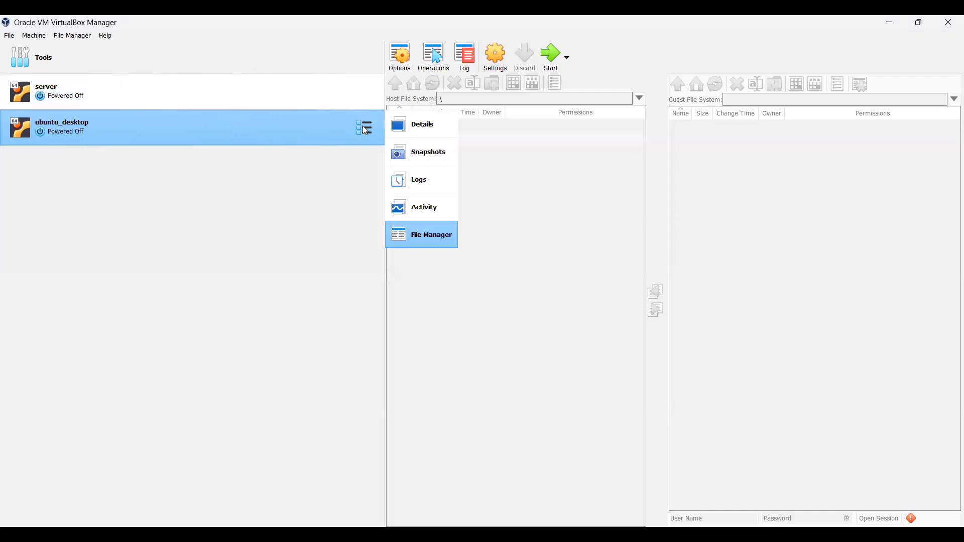
pyautogui.click(283, 149)
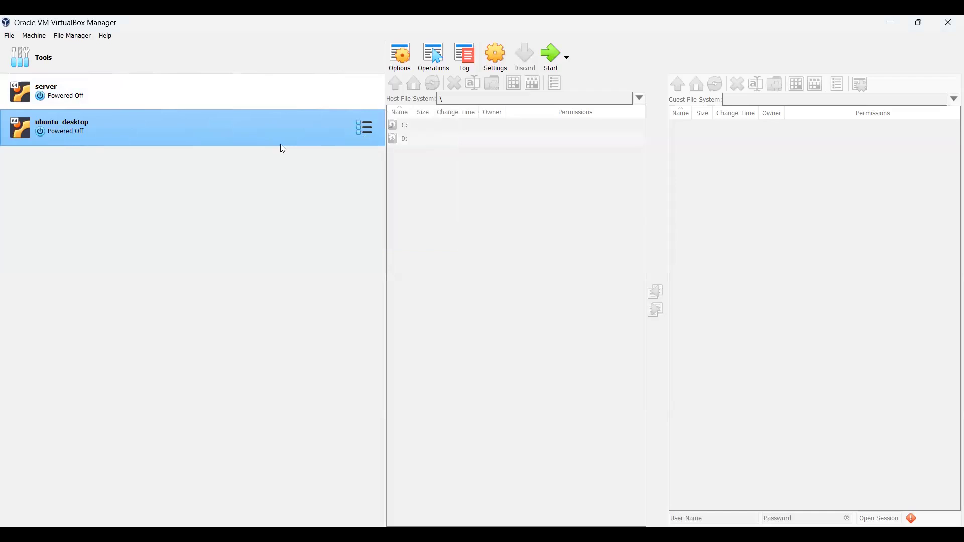
pyautogui.hotkey('ctrl', 's')
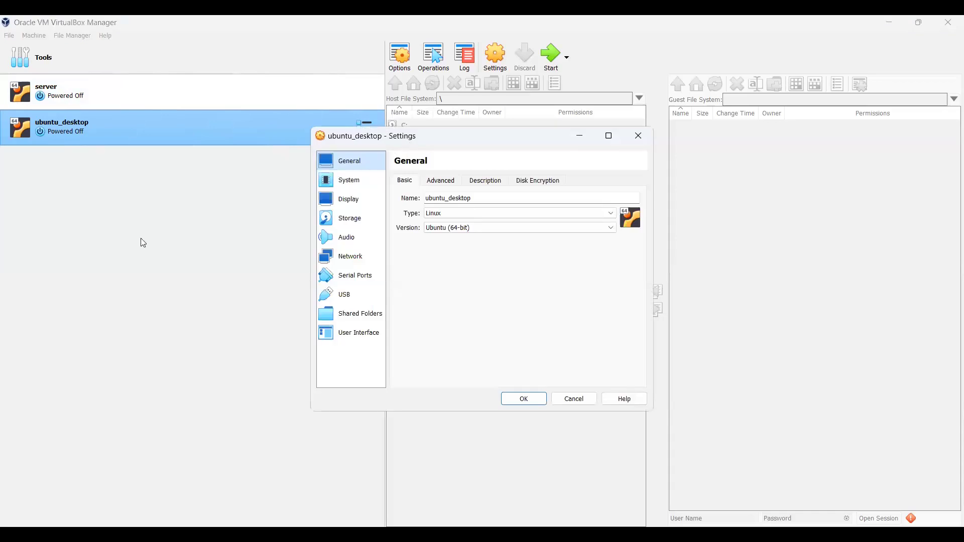
pyautogui.click(154, 280)
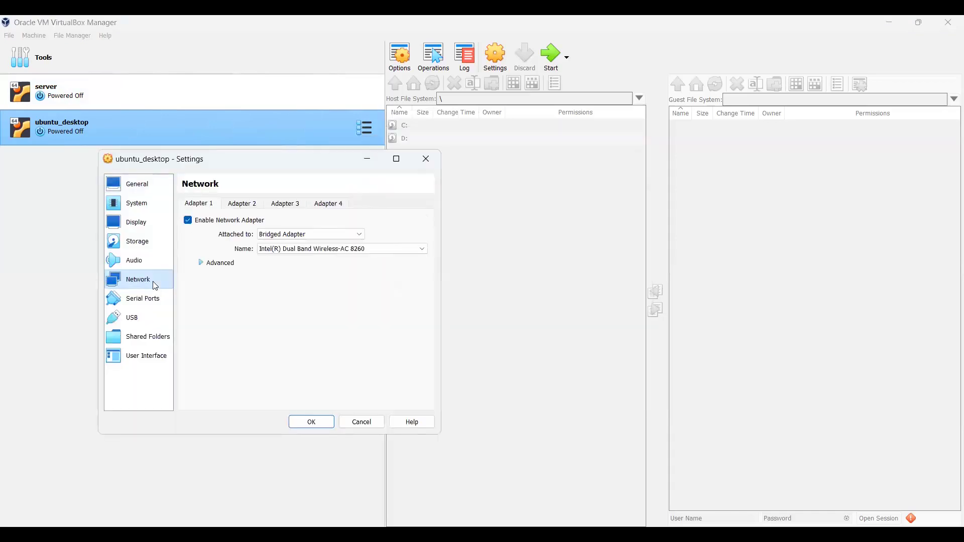
pyautogui.click(279, 251)
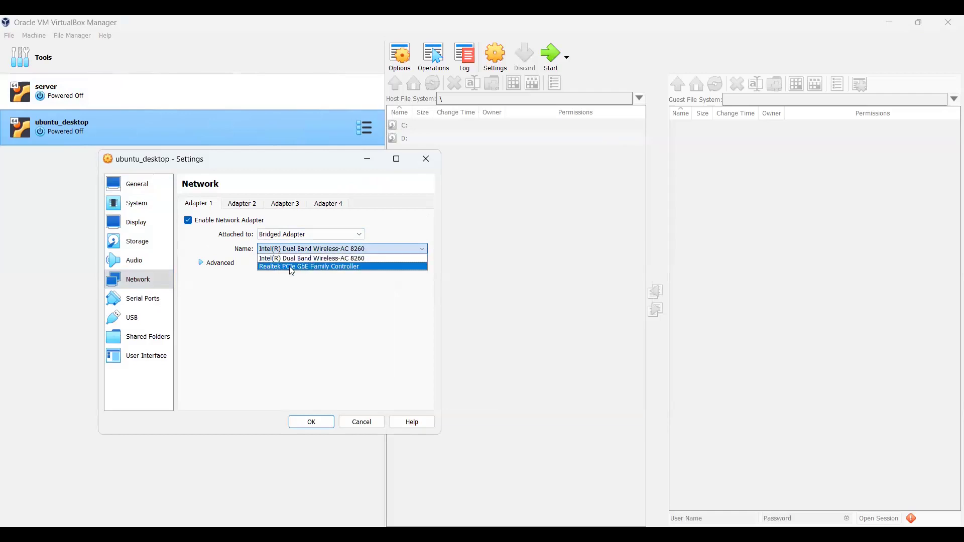
pyautogui.click(323, 261)
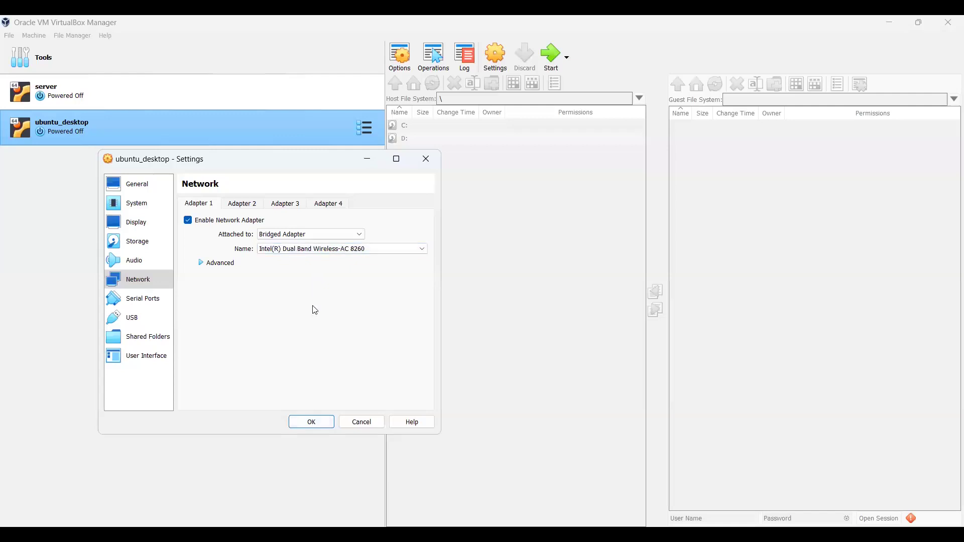
pyautogui.click(307, 424)
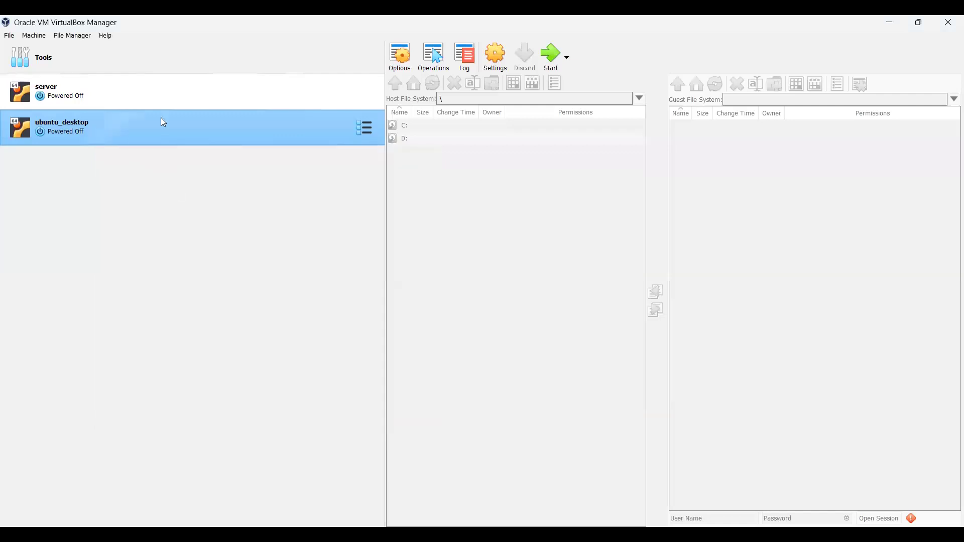
# - Reopen ubuntu_desktop's Network settings, confirm Bridged Adapter on the Intel wireless adapter, and save
pyautogui.rightClick(276, 129)
pyautogui.moveTo(315, 214)
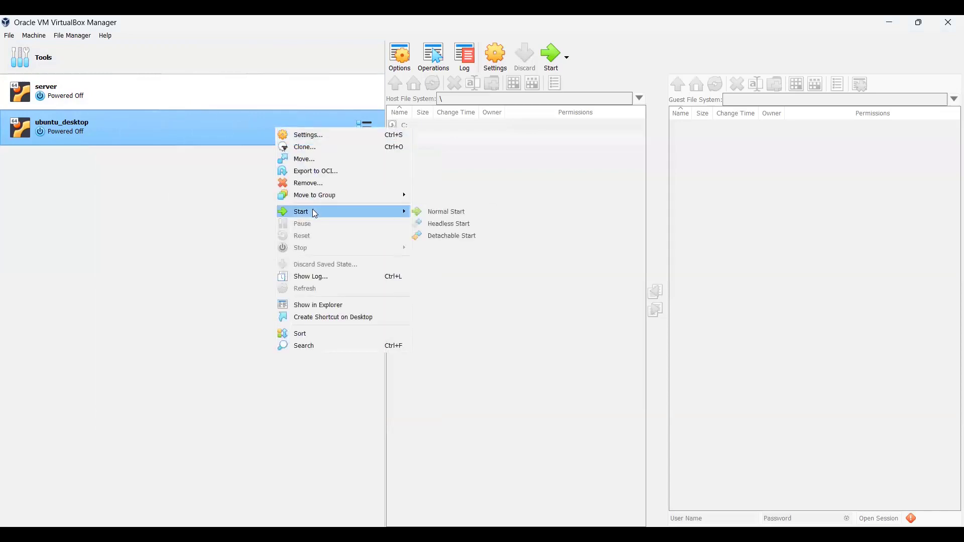
pyautogui.click(182, 205)
pyautogui.click(368, 128)
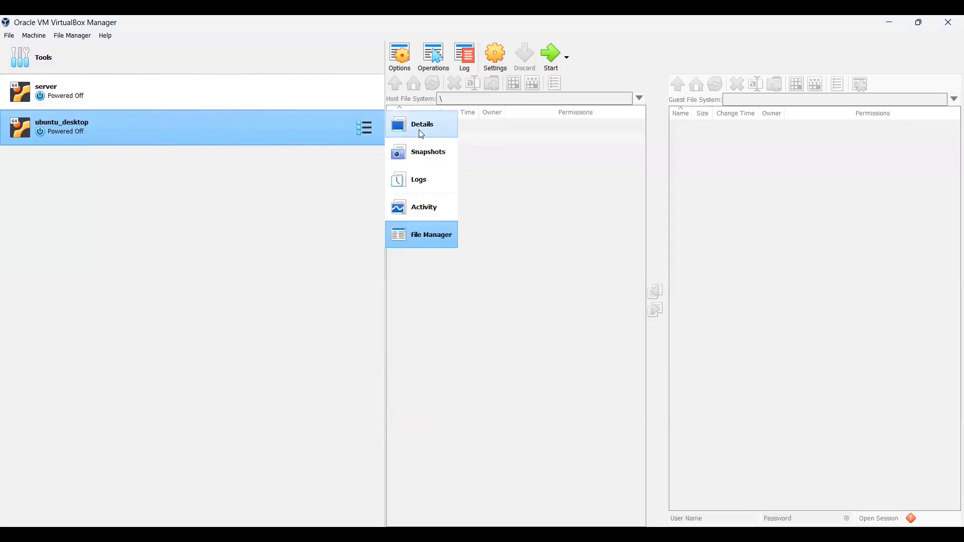
pyautogui.rightClick(195, 128)
pyautogui.press('Escape')
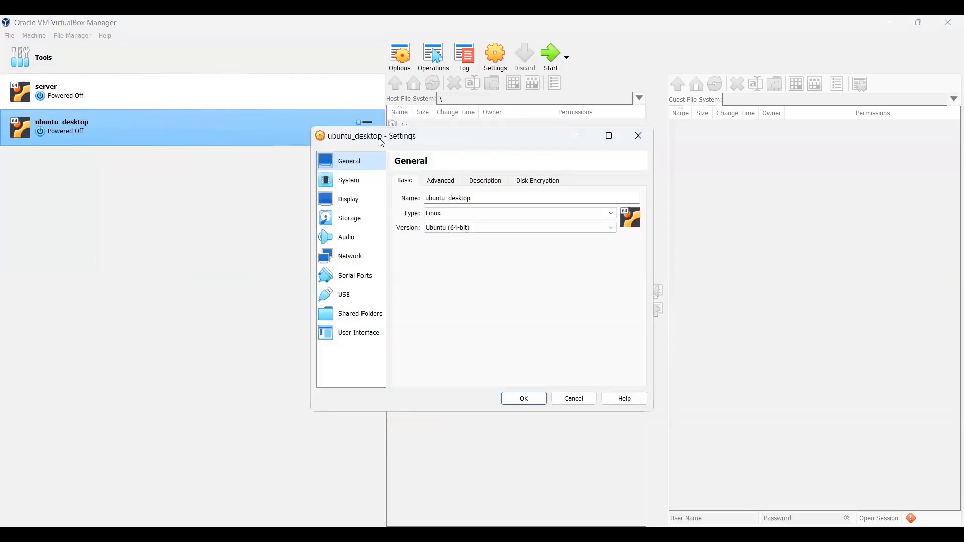
pyautogui.click(115, 258)
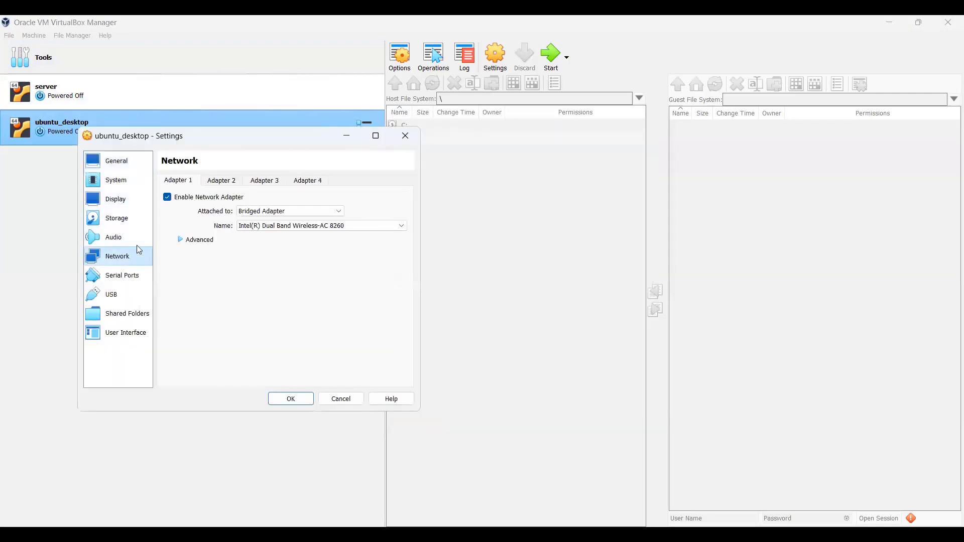
pyautogui.click(251, 230)
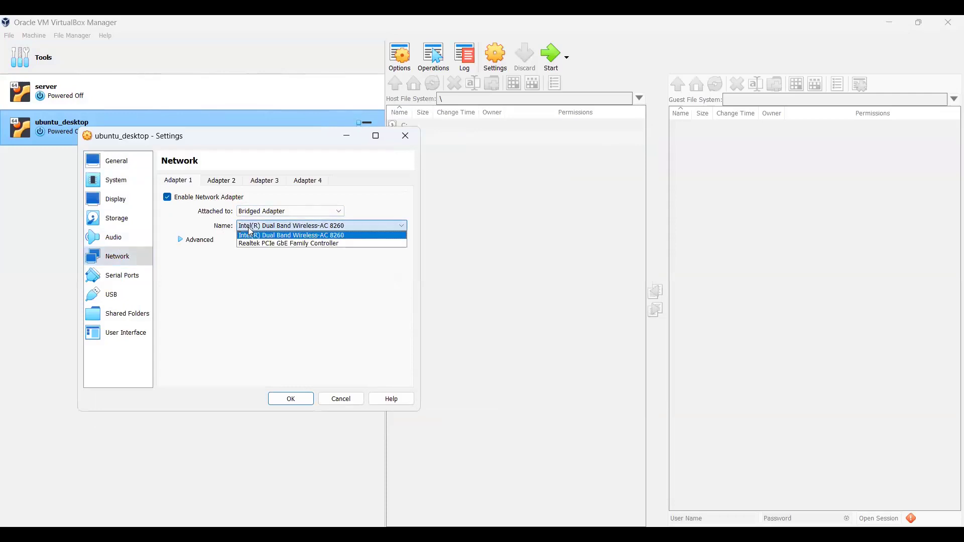
pyautogui.click(316, 236)
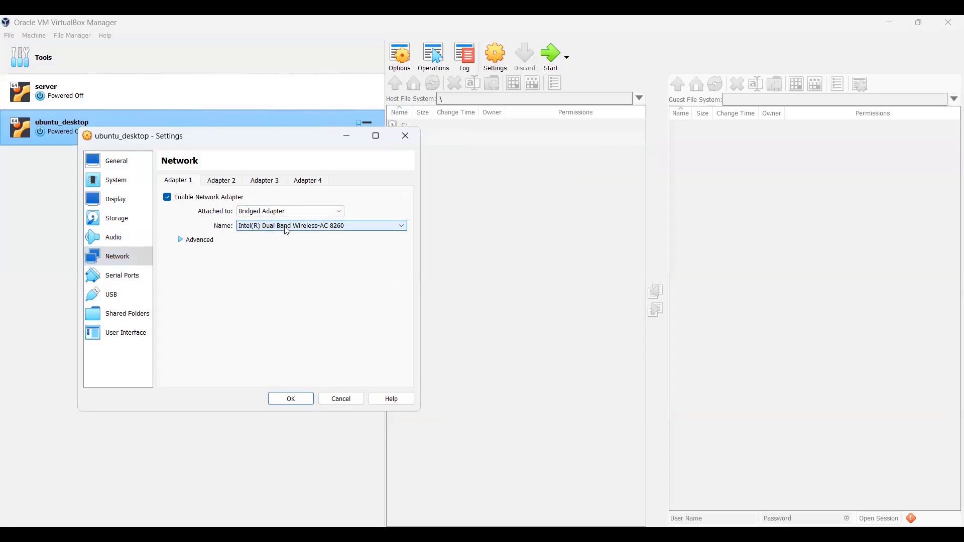
pyautogui.click(288, 230)
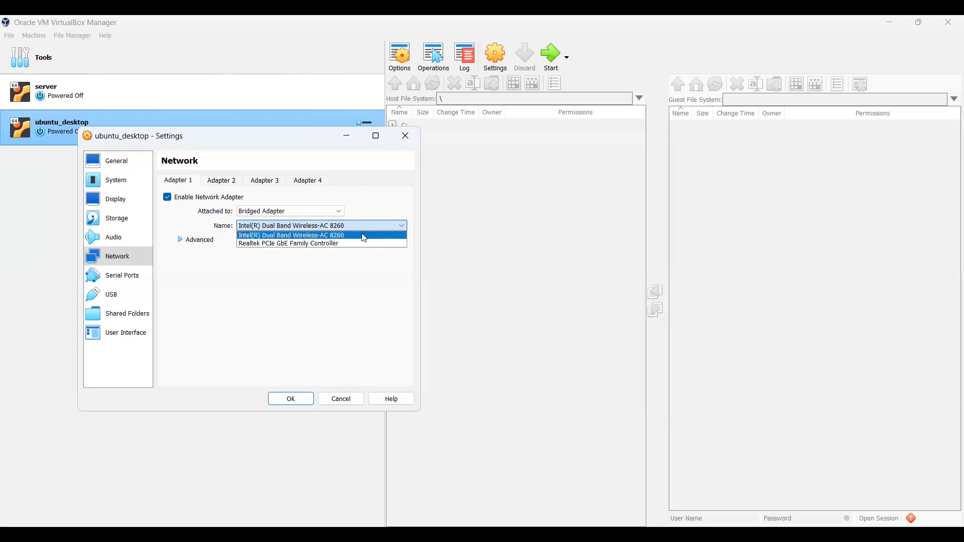
pyautogui.click(368, 313)
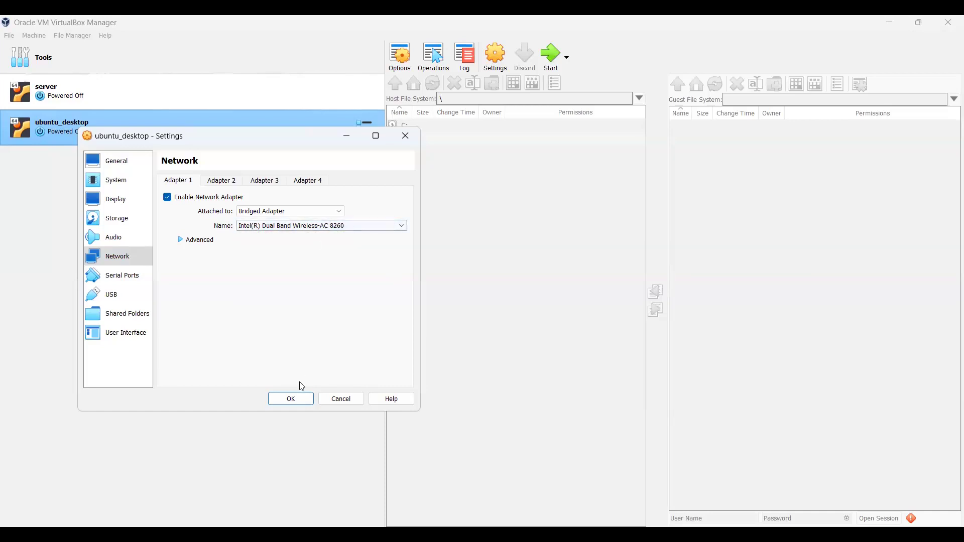
pyautogui.click(297, 402)
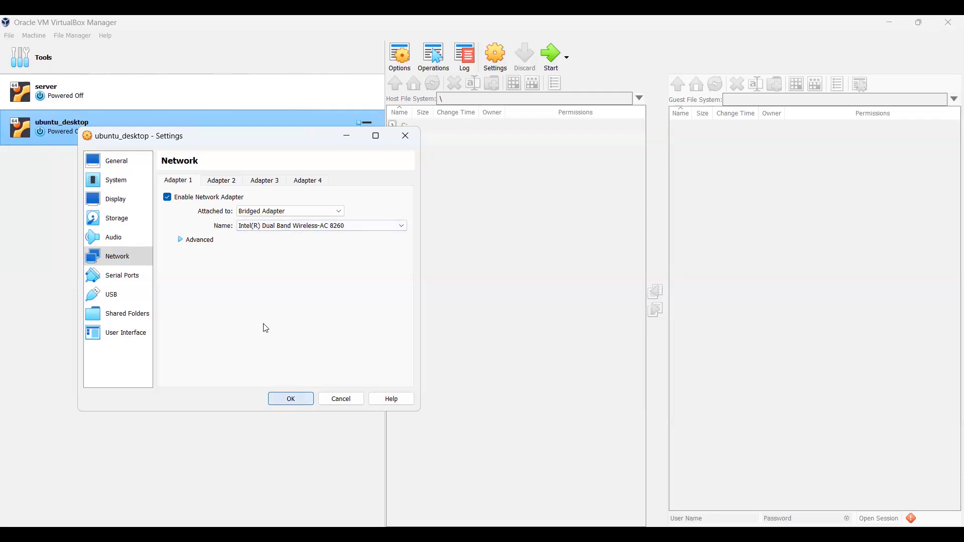
# - Start ubuntu_desktop with Normal Start so Ubuntu begins booting
pyautogui.rightClick(269, 132)
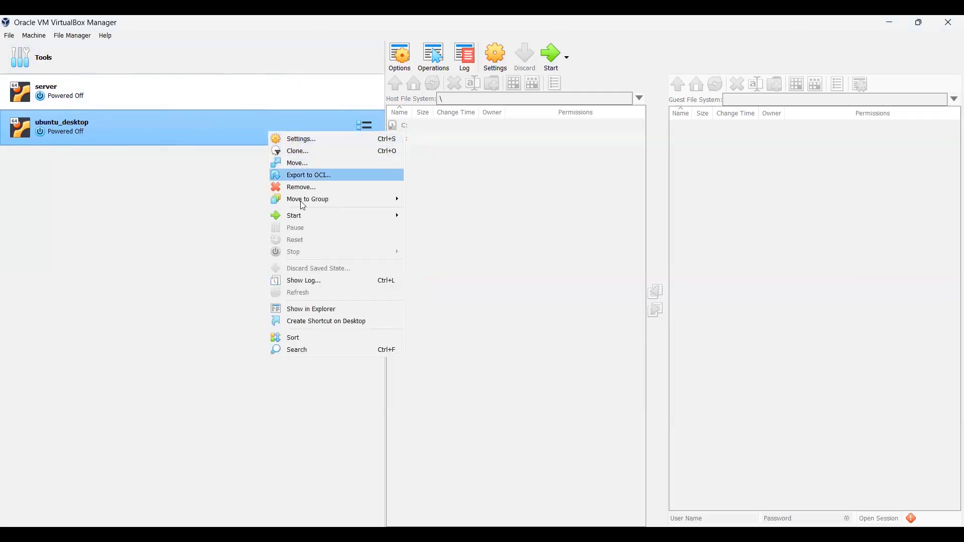
pyautogui.moveTo(301, 216)
pyautogui.click(433, 215)
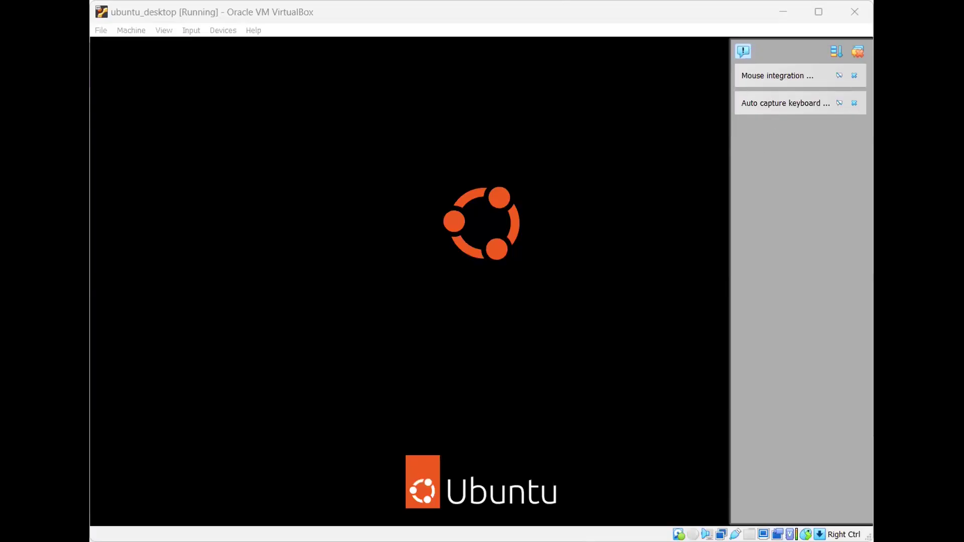
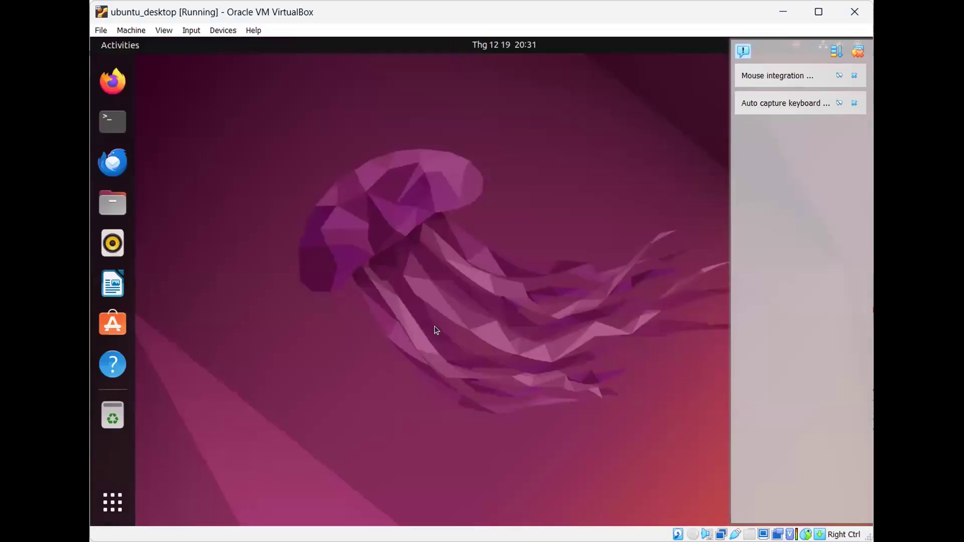
# - Open a terminal in the Ubuntu guest to view the 'ip a' output with IP 192.168.1.6
pyautogui.click(113, 122)
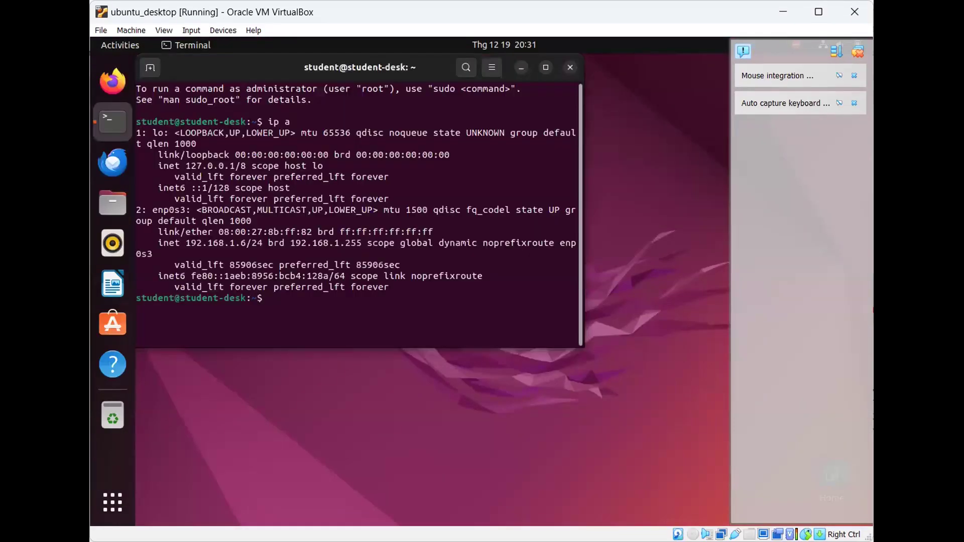
# - Ping 8.8.8.8 and stop it, confirming 0% packet loss
pyautogui.moveTo(189, 243); pyautogui.dragTo(244, 243)
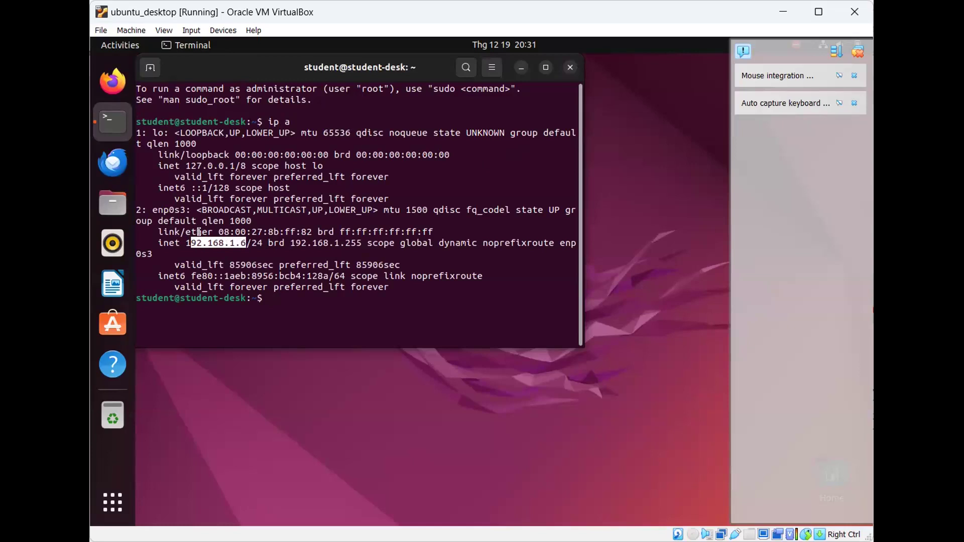
pyautogui.write('ping')
pyautogui.press('Up')
pyautogui.press('BackSpace')
pyautogui.press('BackSpace')
pyautogui.press('BackSpace')
pyautogui.press('BackSpace')
pyautogui.write('ping 8.8.8.8')
pyautogui.press('Return')
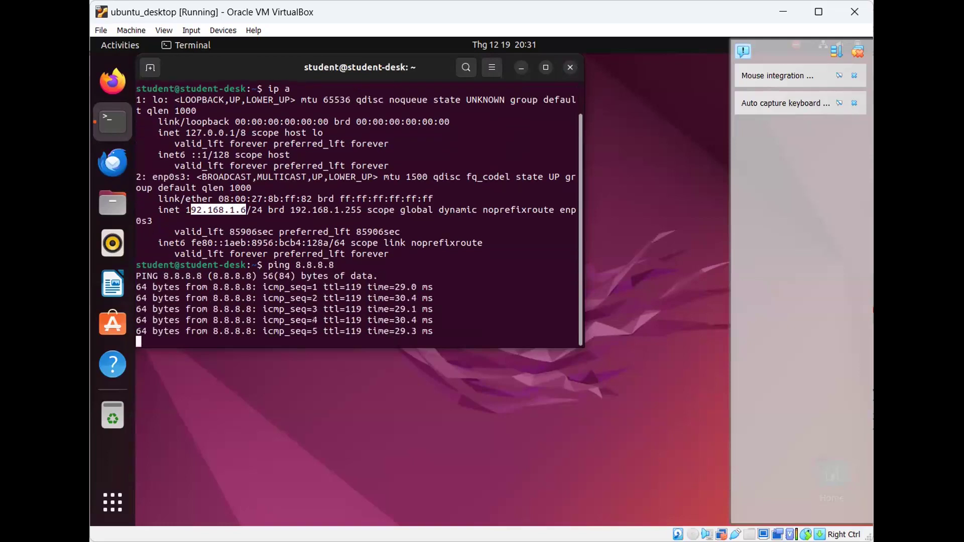
pyautogui.hotkey('ctrl', 'c')
pyautogui.write('www')
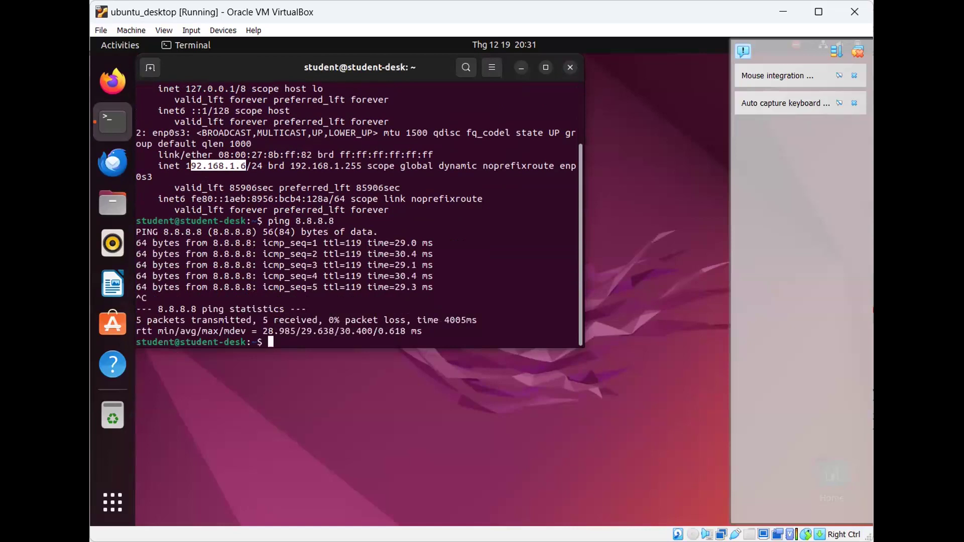
pyautogui.write('.google.com')
pyautogui.press('Home')
pyautogui.write('ping')
pyautogui.press('Return')
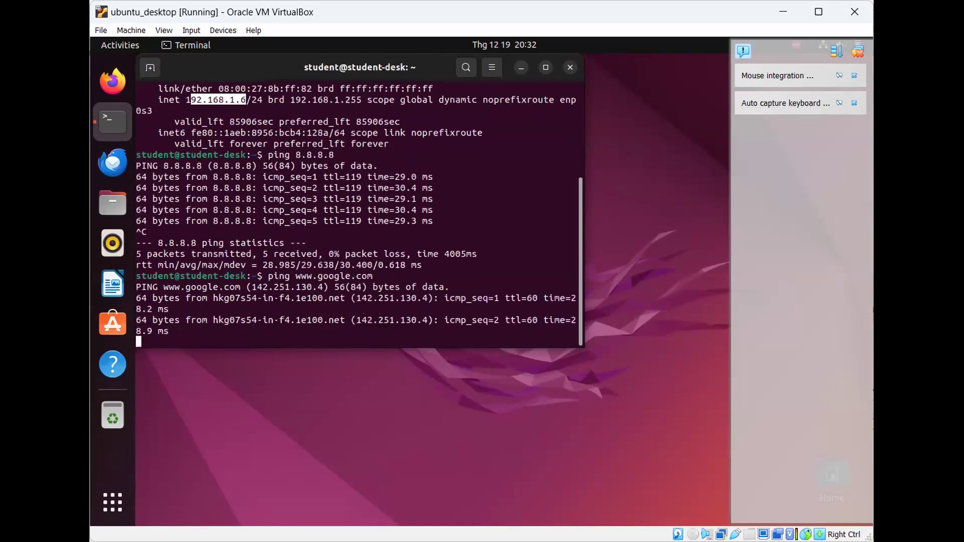
pyautogui.hotkey('ctrl', 'x')
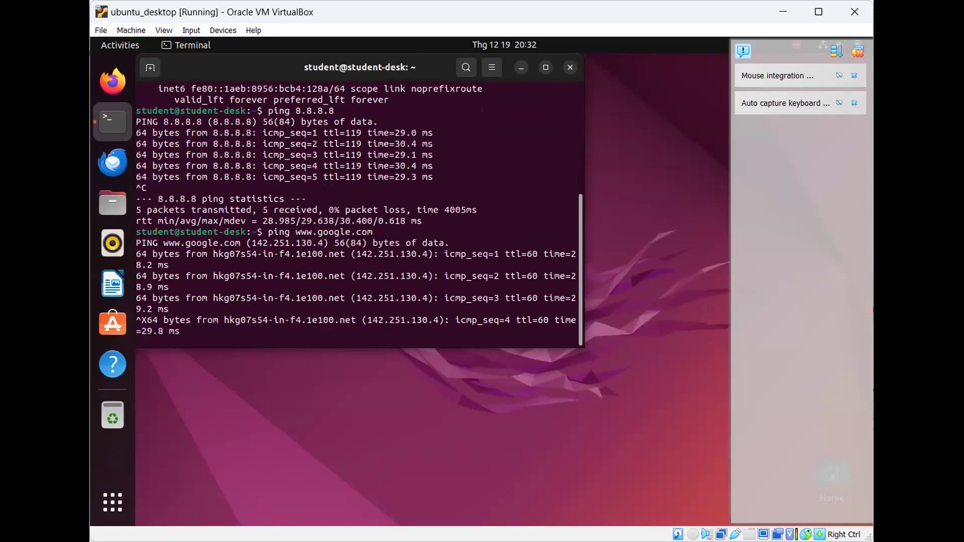
pyautogui.hotkey('ctrl', 'c')
pyautogui.write('sudo up')
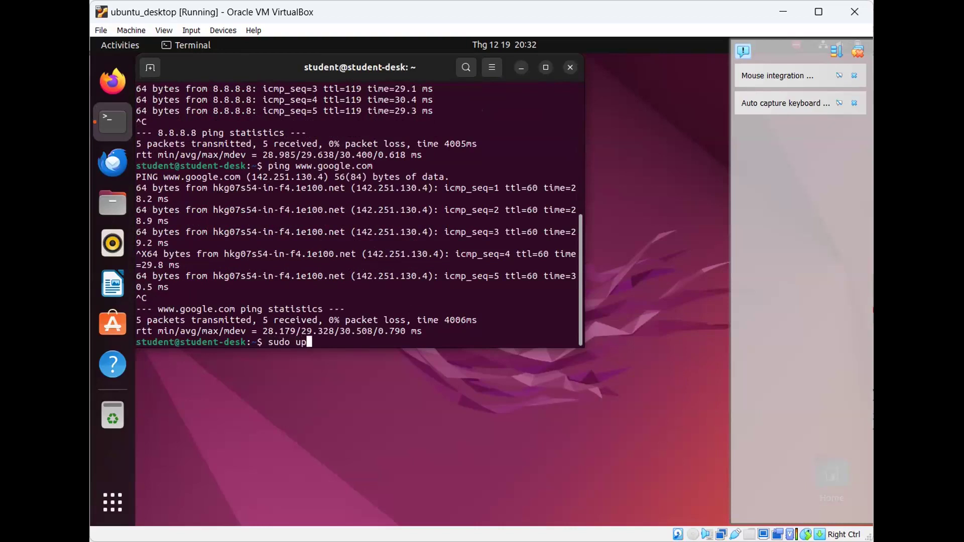
pyautogui.write('a')
# - Run 'sudo apt update' with the administrator password, reporting 373 upgradable packages
pyautogui.press('BackSpace')
pyautogui.press('BackSpace')
pyautogui.press('BackSpace')
pyautogui.write('apt update')
pyautogui.press('Return')
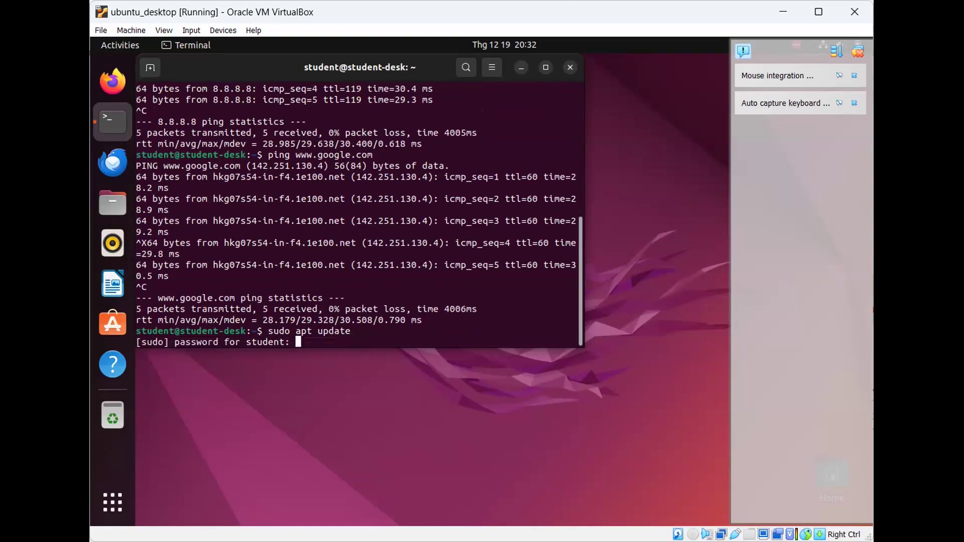
pyautogui.press('Return')
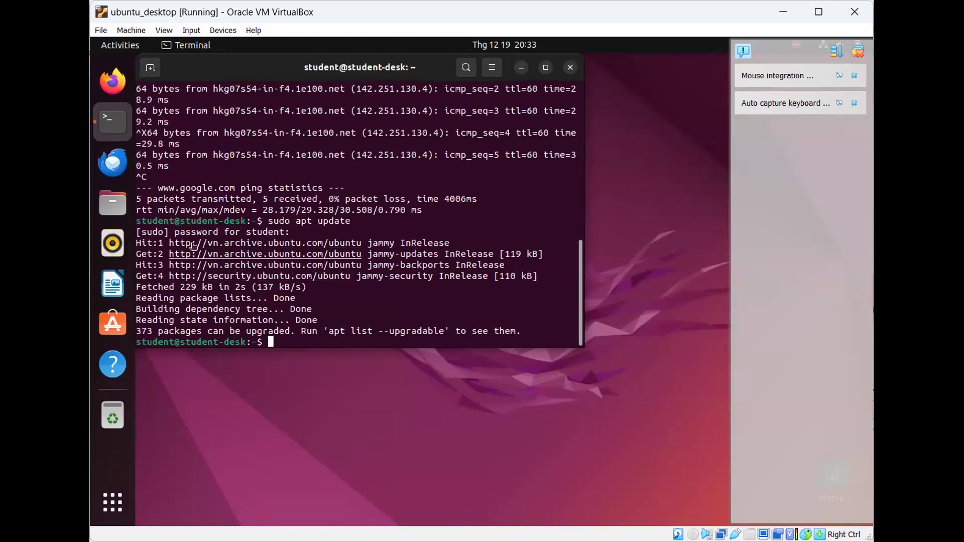
pyautogui.click(114, 503)
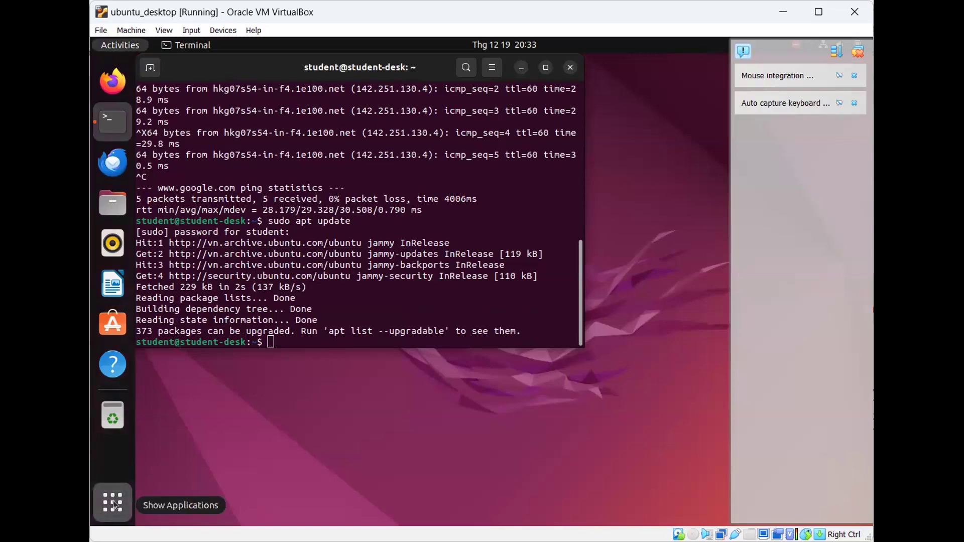
# - Search applications for 'update' and launch Software Updater
pyautogui.click(448, 80)
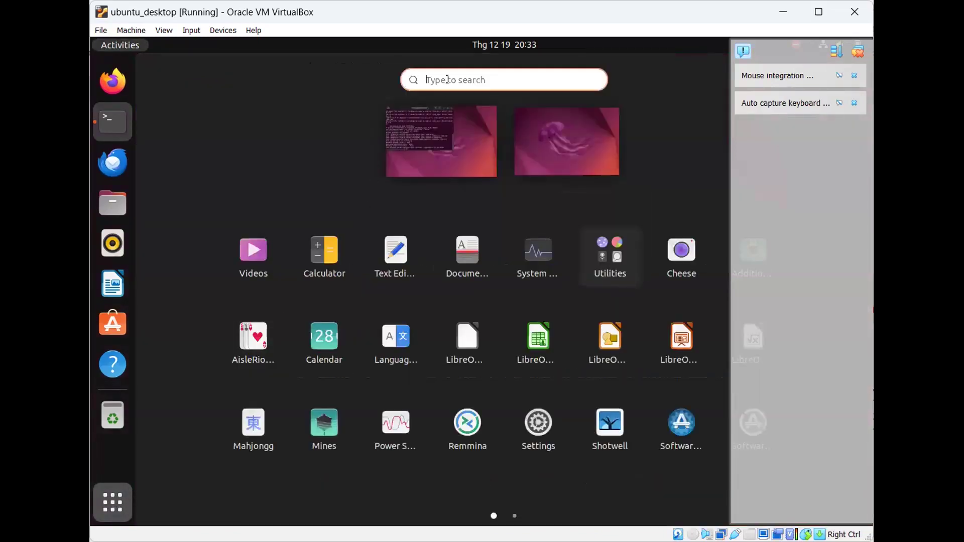
pyautogui.write('update')
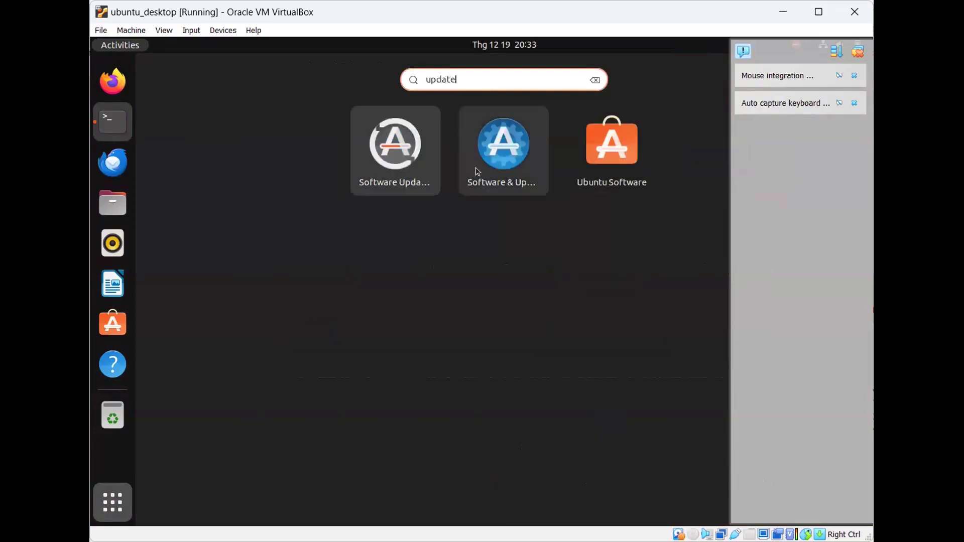
pyautogui.click(420, 146)
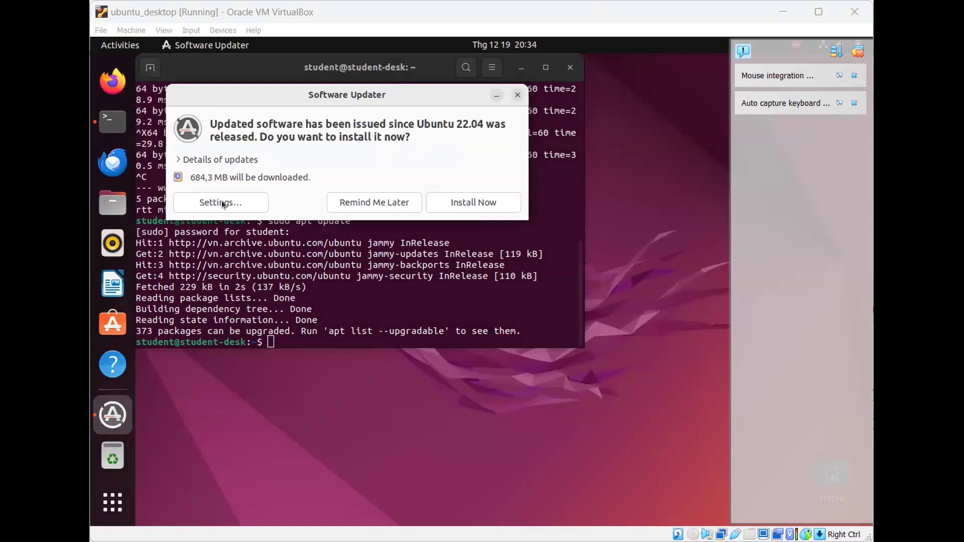
# - Open the updater's Settings and try choosing Server for United States on Ubuntu Software
pyautogui.click(222, 201)
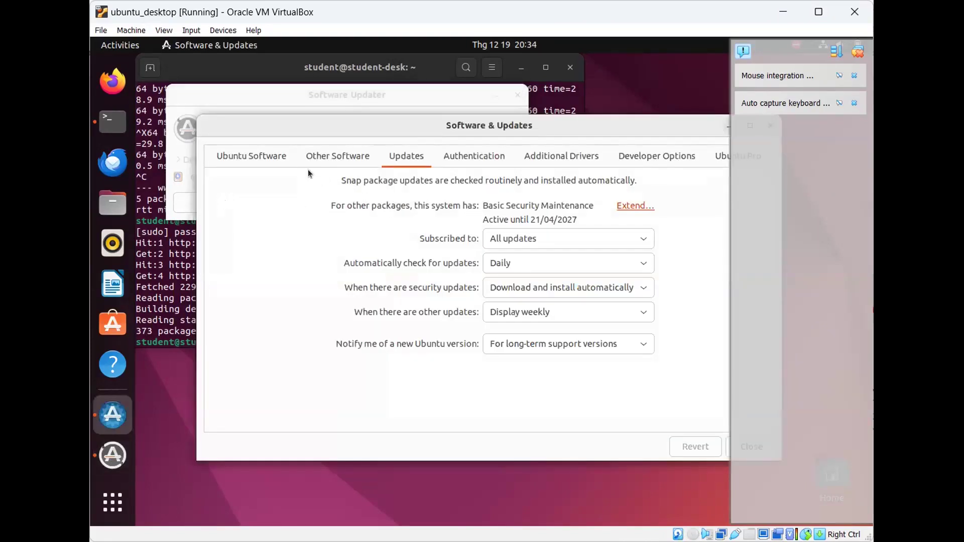
pyautogui.moveTo(429, 124); pyautogui.dragTo(369, 128)
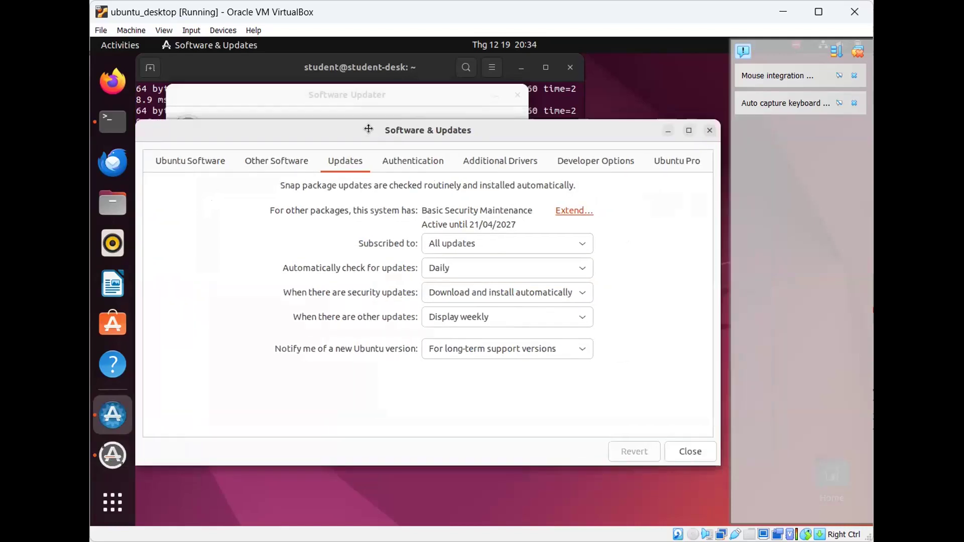
pyautogui.click(196, 158)
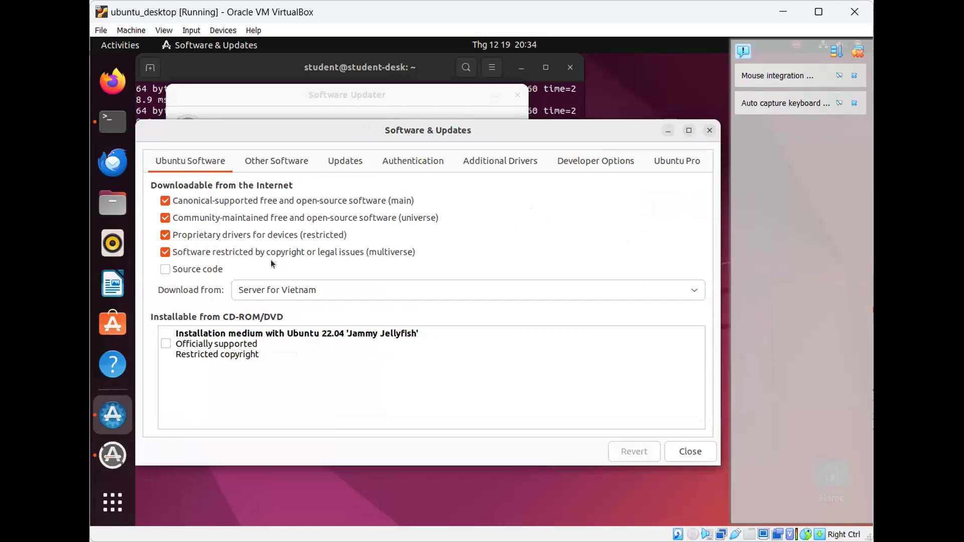
pyautogui.click(257, 292)
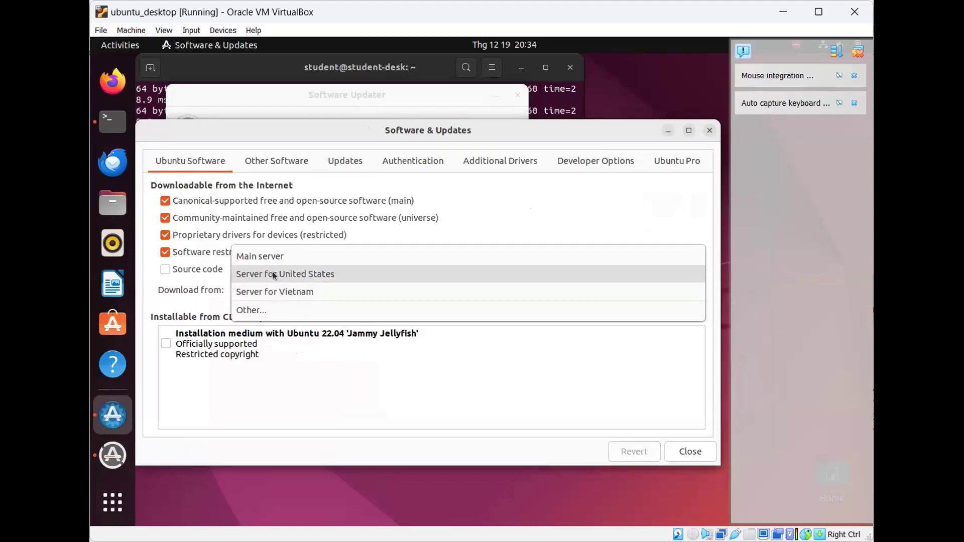
pyautogui.click(273, 272)
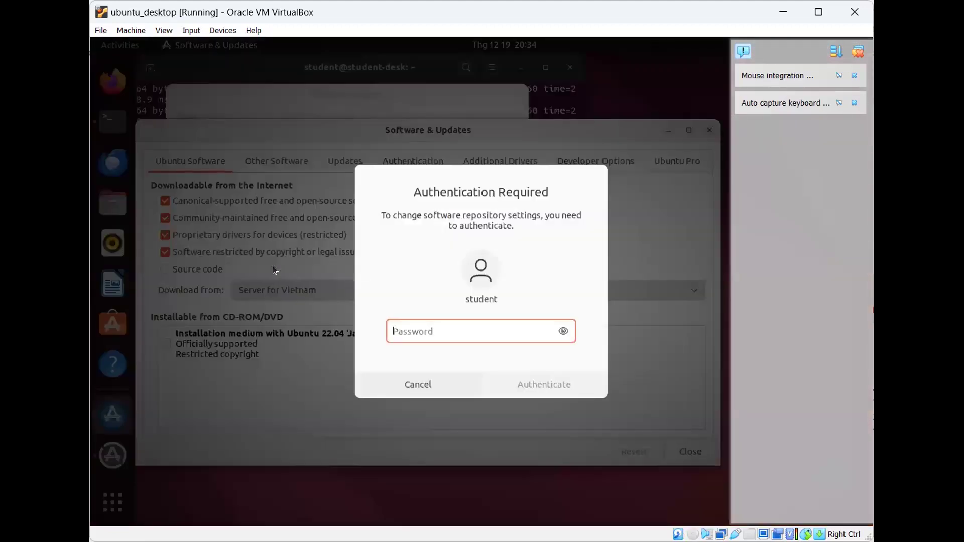
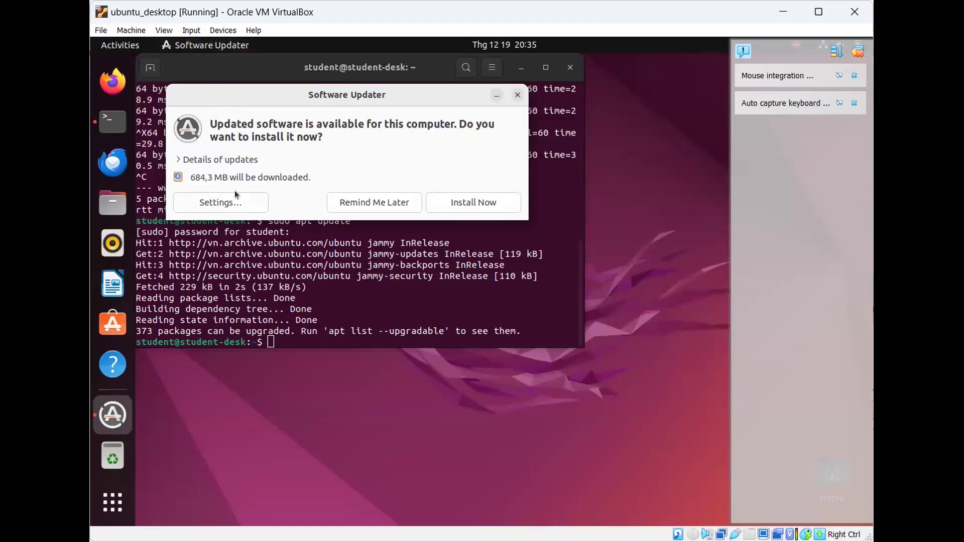
pyautogui.click(232, 199)
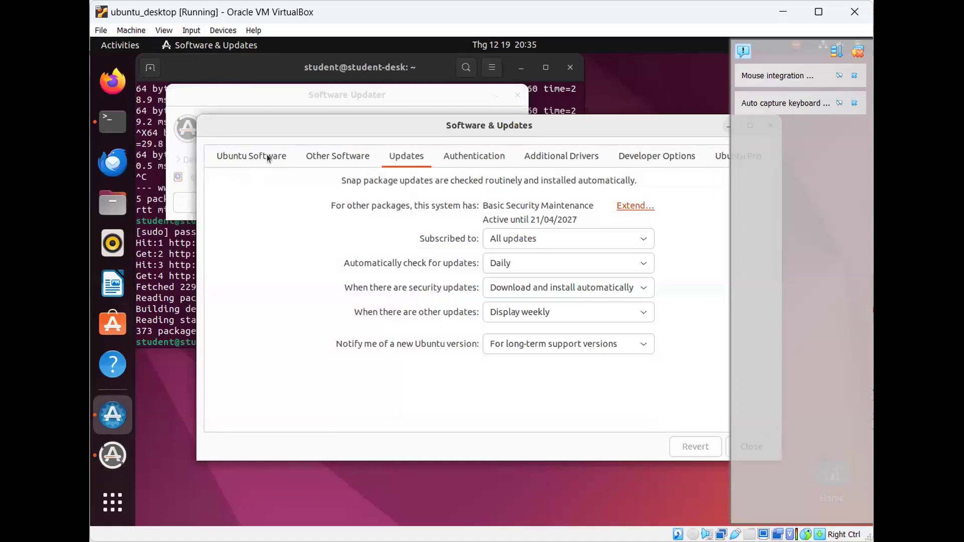
# - On the Ubuntu Software tab, attempt the server change and authenticate with the account password
pyautogui.click(266, 155)
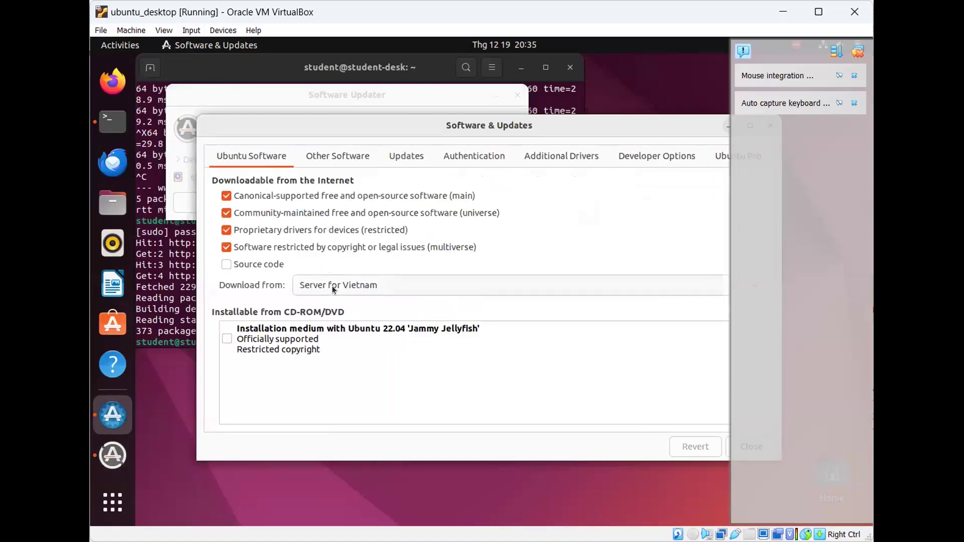
pyautogui.click(334, 290)
pyautogui.press('Escape')
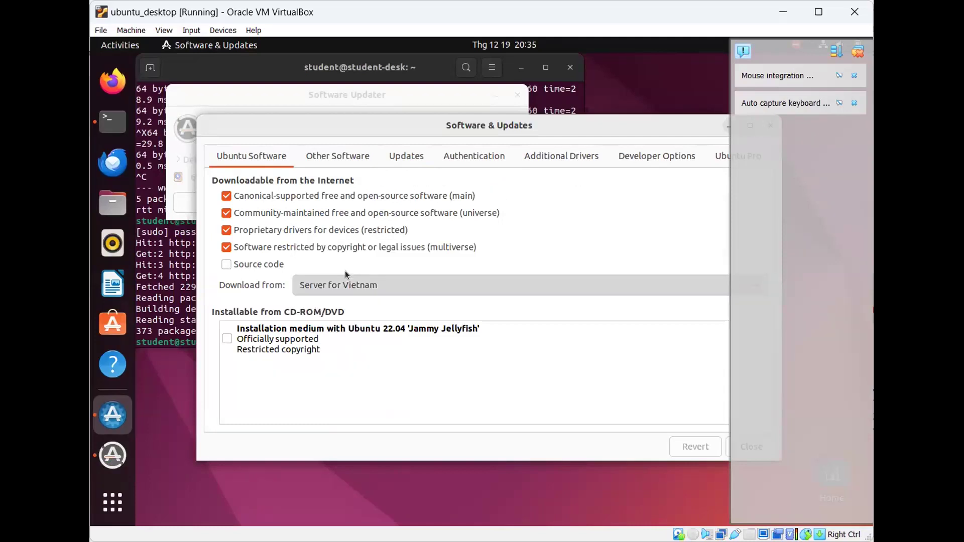
pyautogui.write('••')
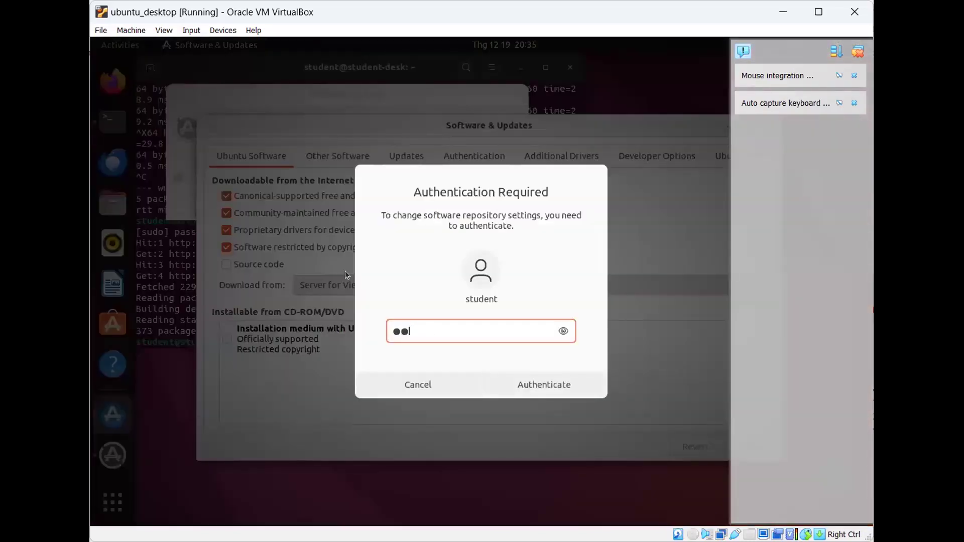
pyautogui.press('Return')
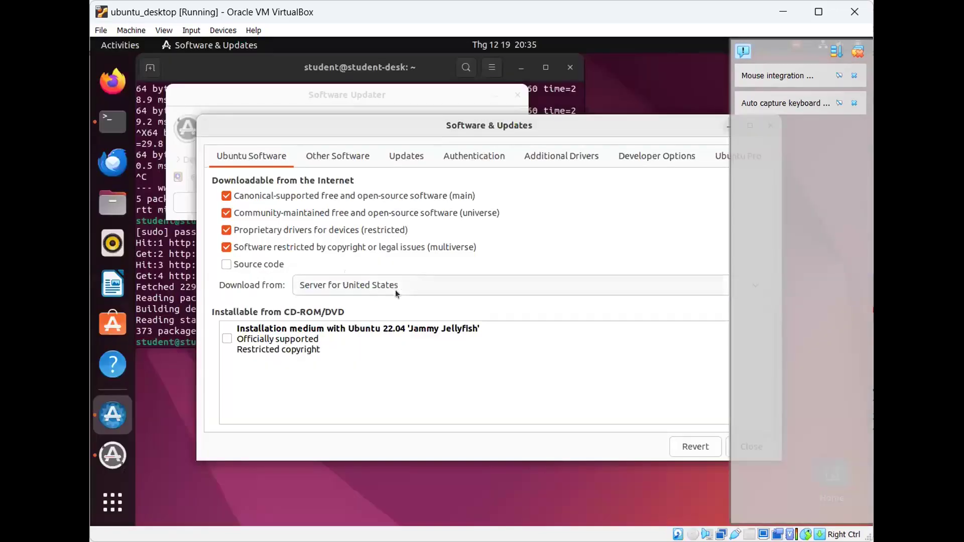
pyautogui.click(692, 446)
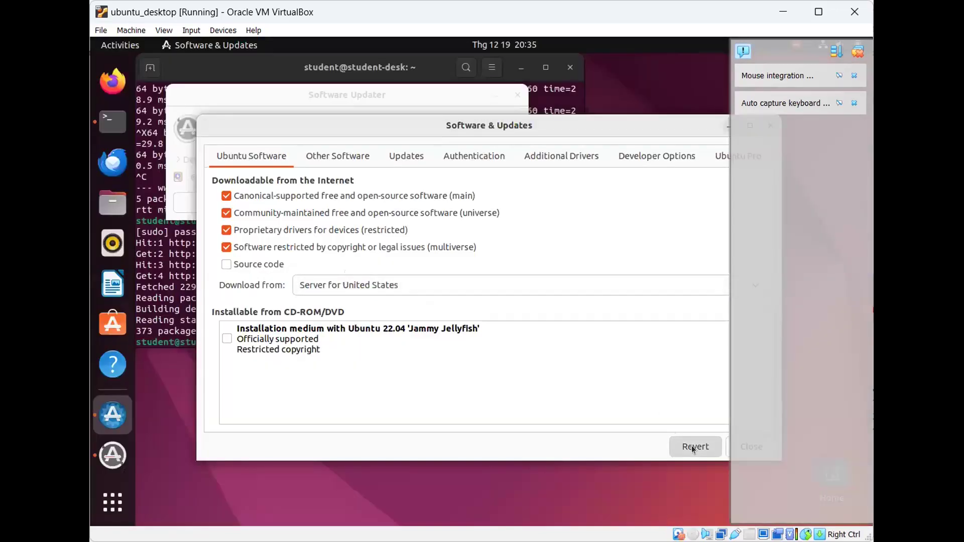
# - Choose Server for United States, close Software & Updates and reload the software cache
pyautogui.click(430, 288)
pyautogui.click(429, 272)
pyautogui.moveTo(519, 125); pyautogui.dragTo(421, 128)
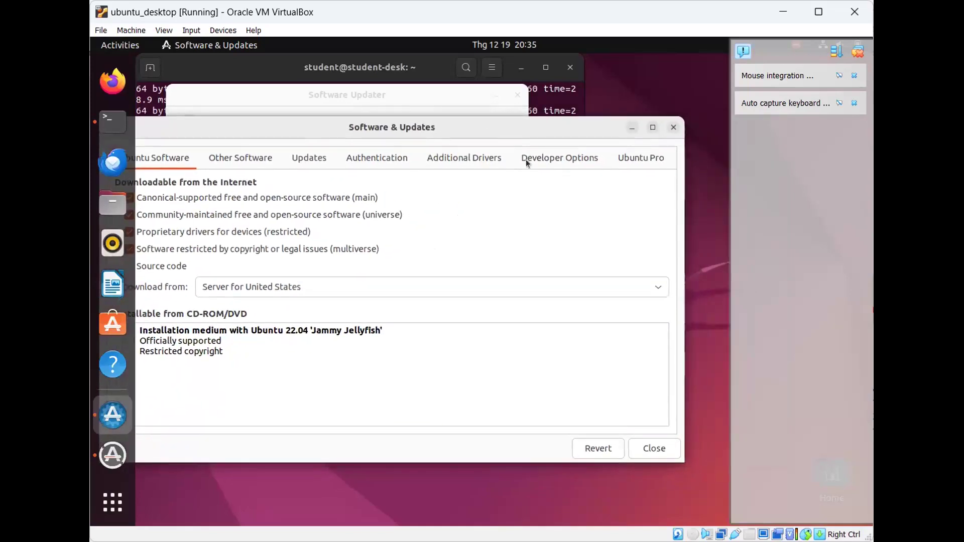
pyautogui.click(661, 453)
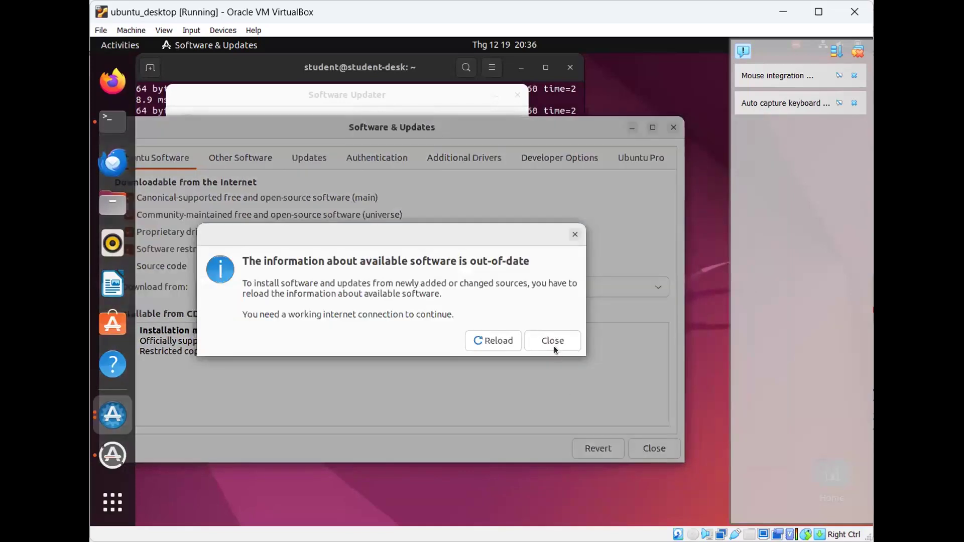
pyautogui.click(503, 339)
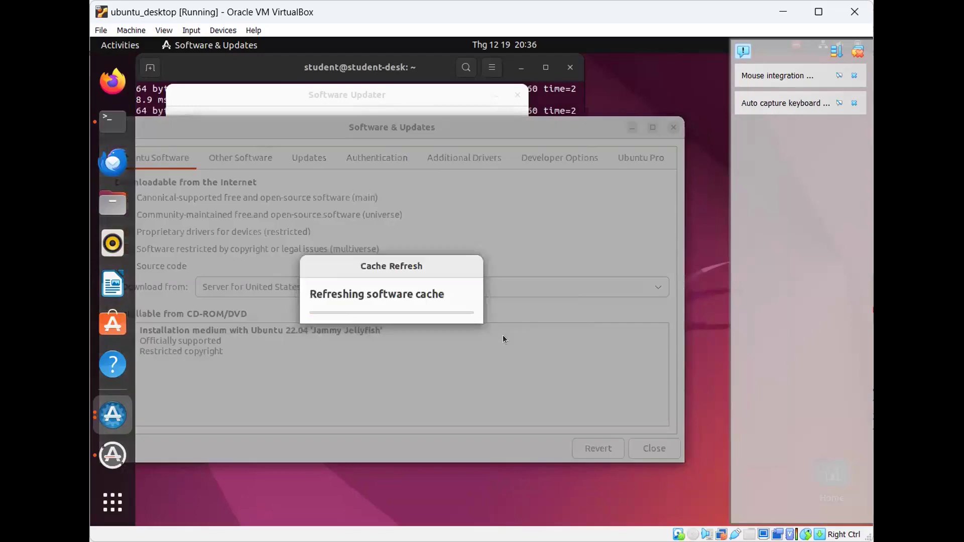